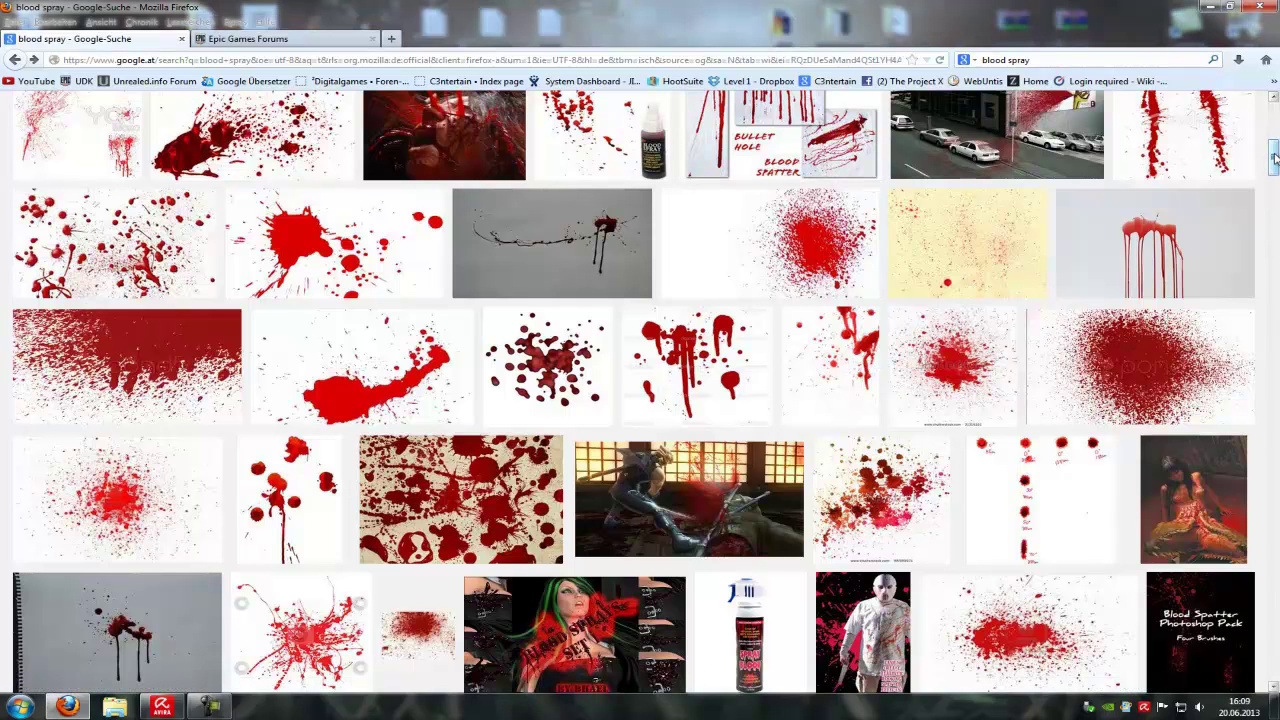
Save the full-size dark red blood splatter image from Google Images to the desktop as step3.
left_click_drag(1274, 160, 1275, 155)
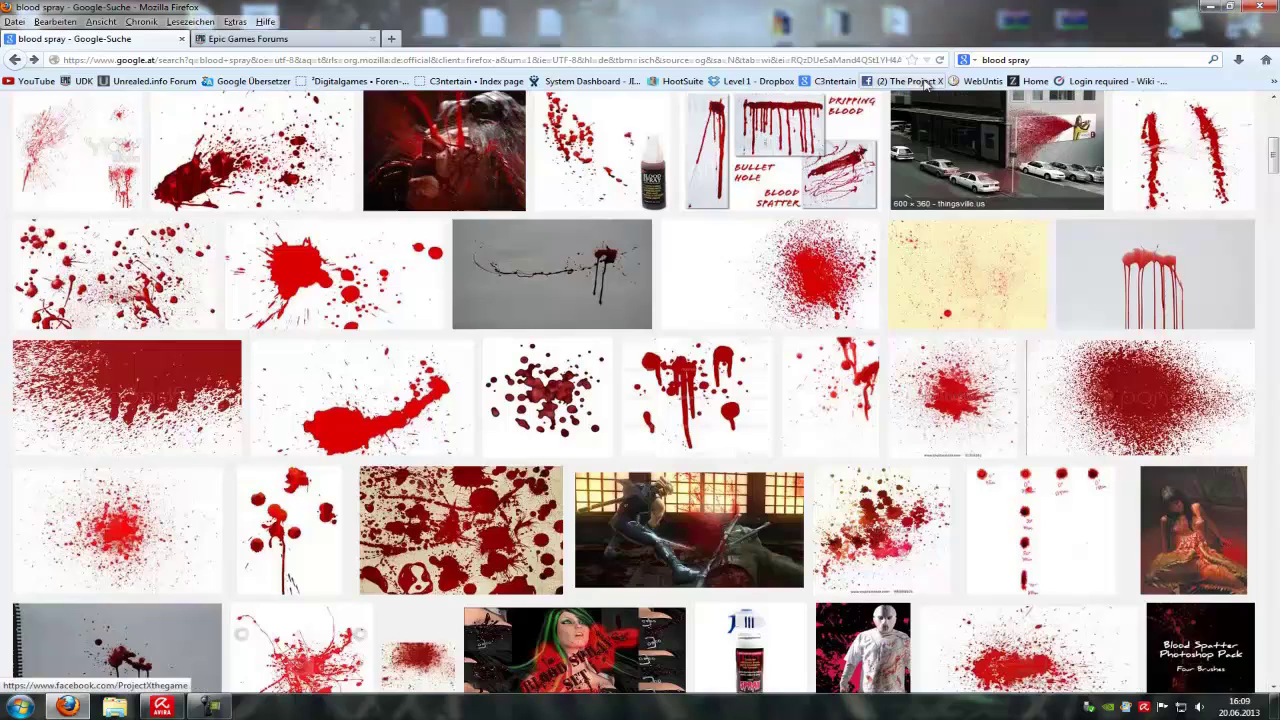
left_click(548, 400)
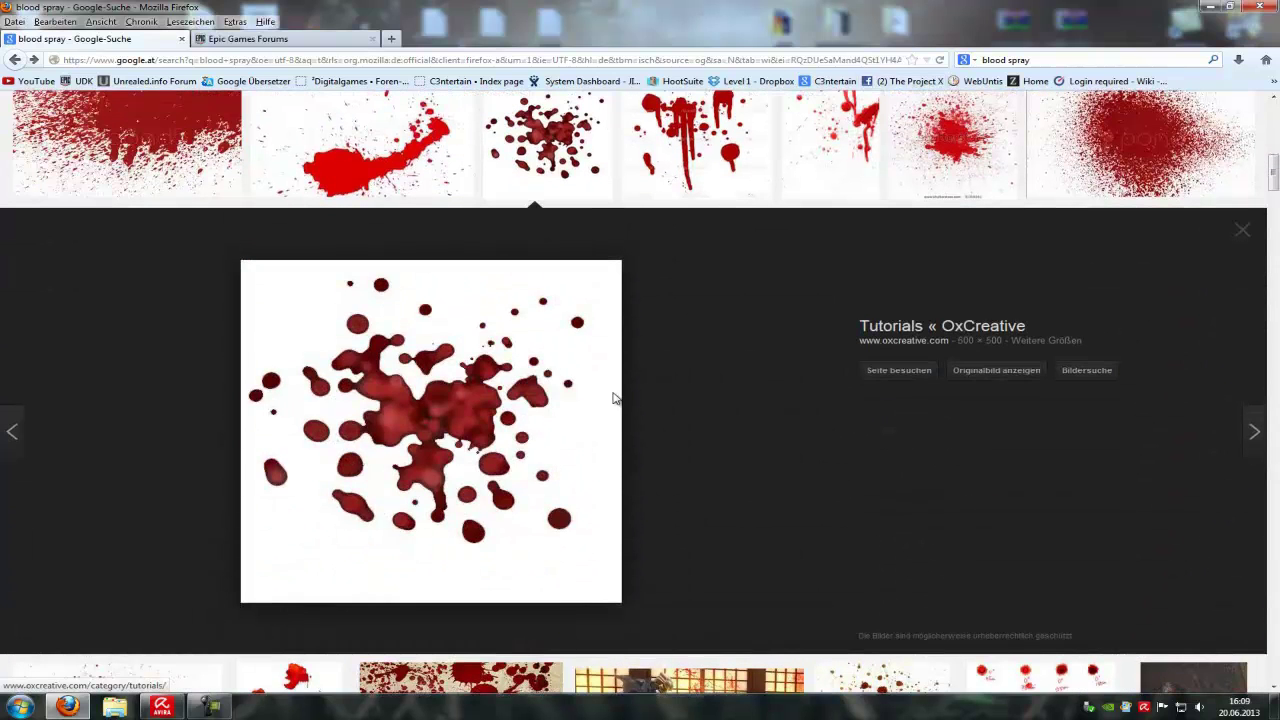
left_click(956, 370)
right_click(655, 358)
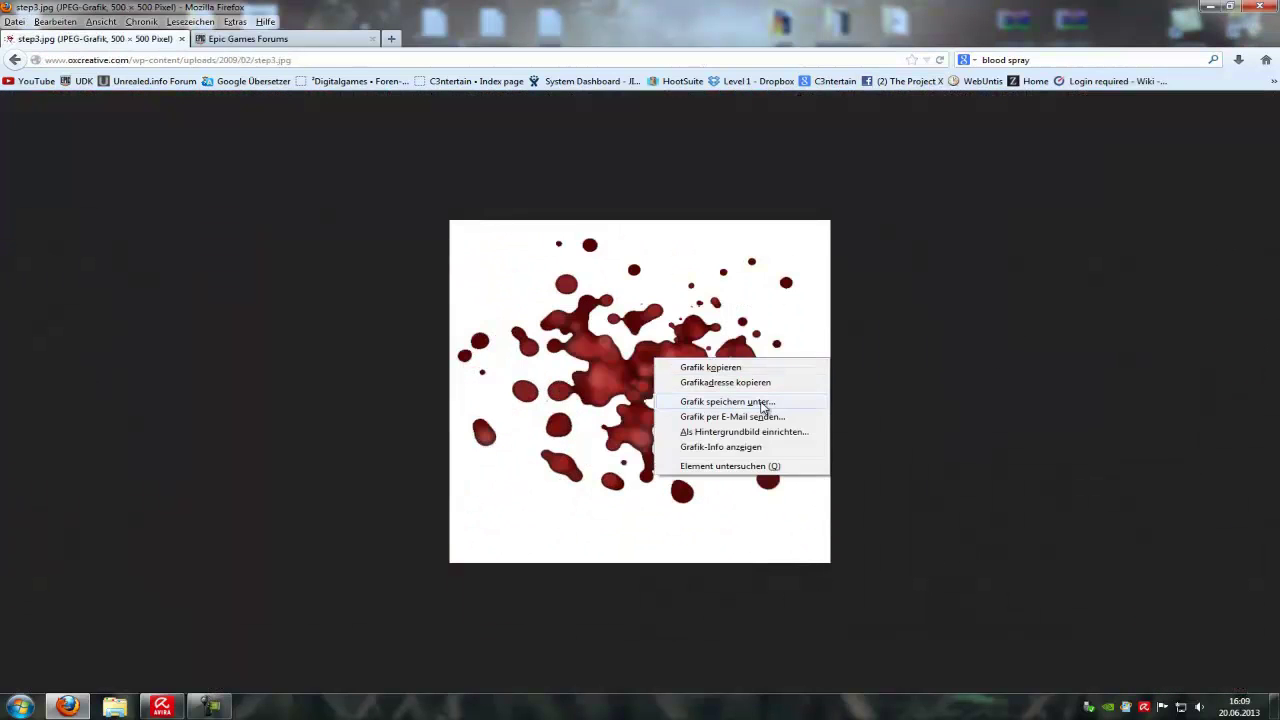
left_click(762, 405)
left_click(84, 112)
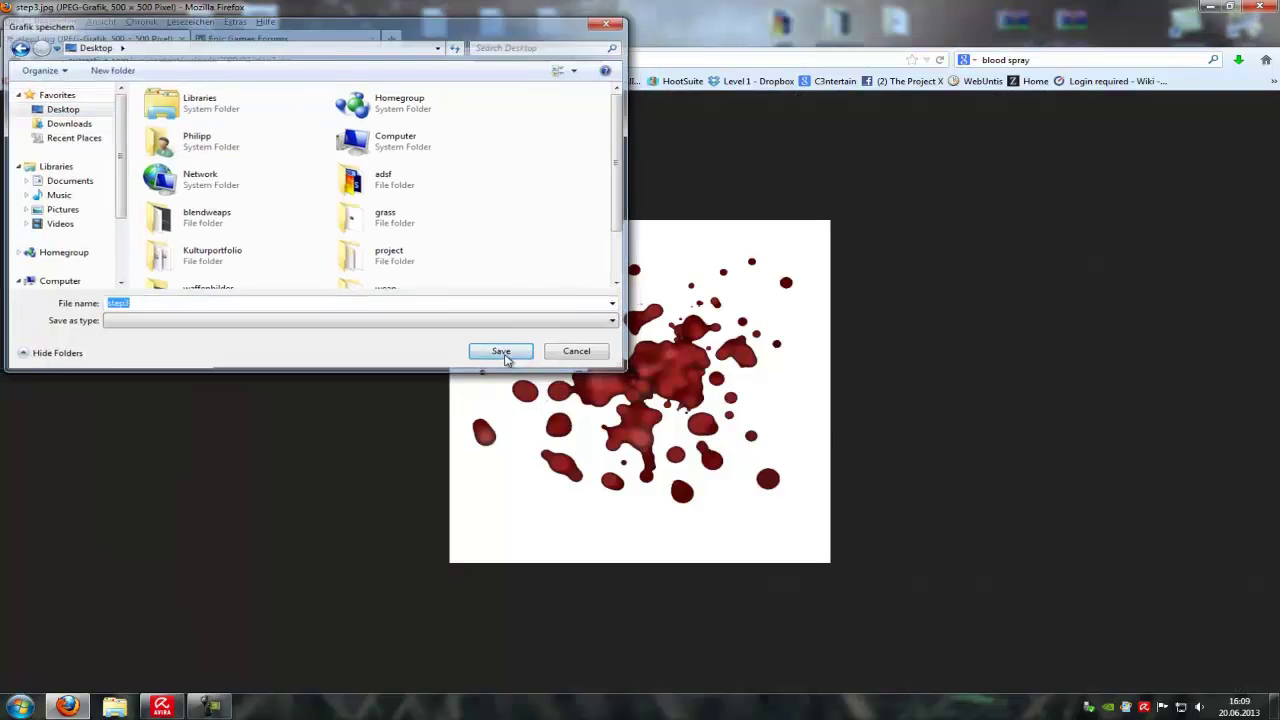
left_click(505, 358)
Open the step3 image from the desktop in Photoshop CS6.
left_click(1210, 6)
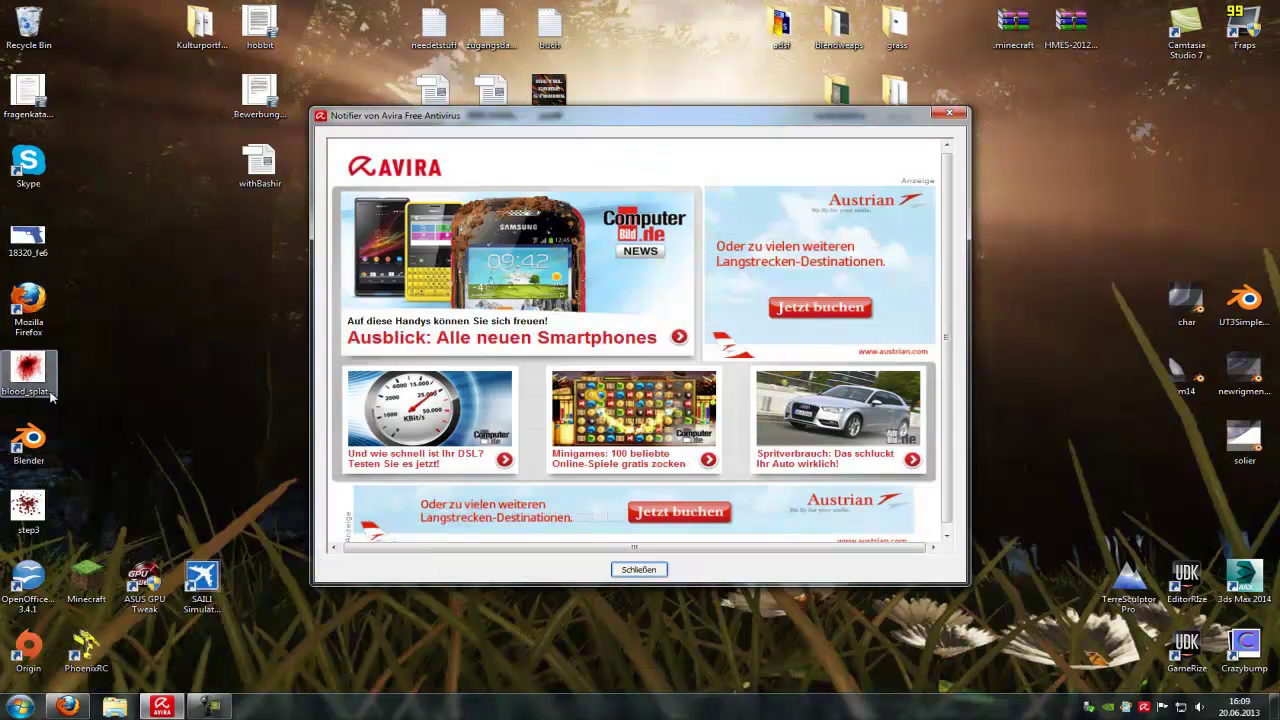
left_click(28, 512)
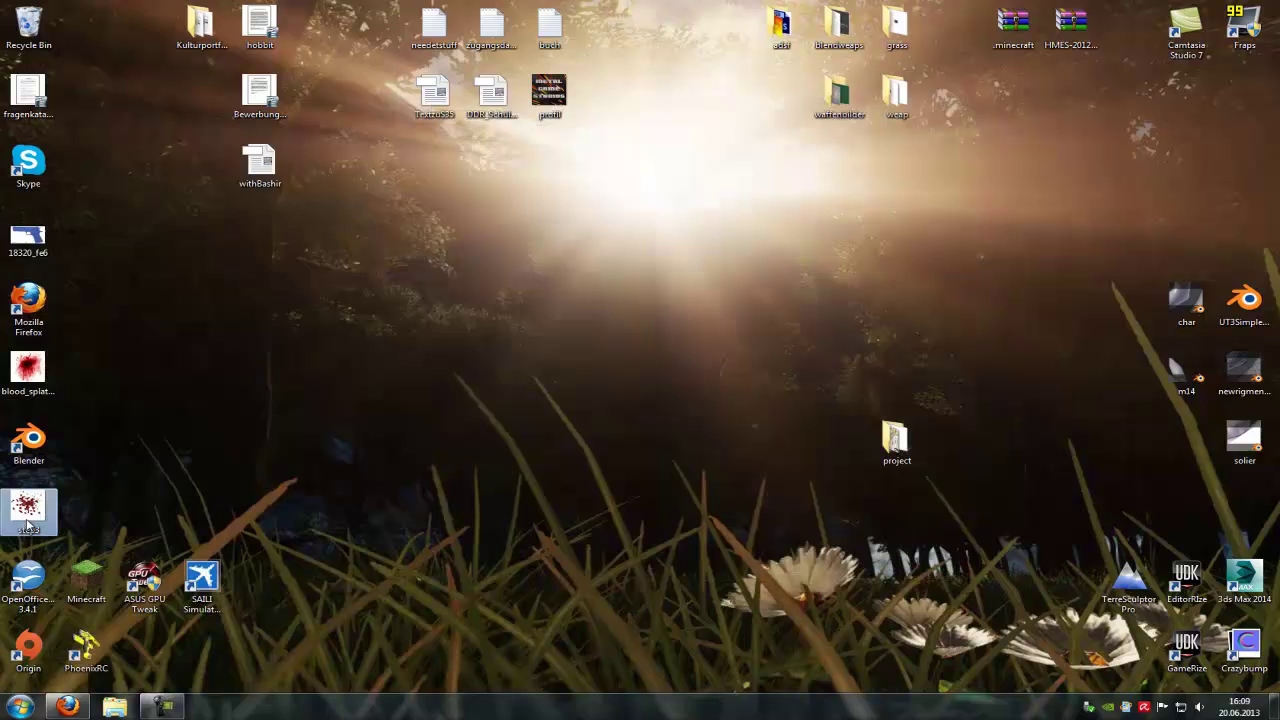
right_click(27, 523)
left_click(404, 271)
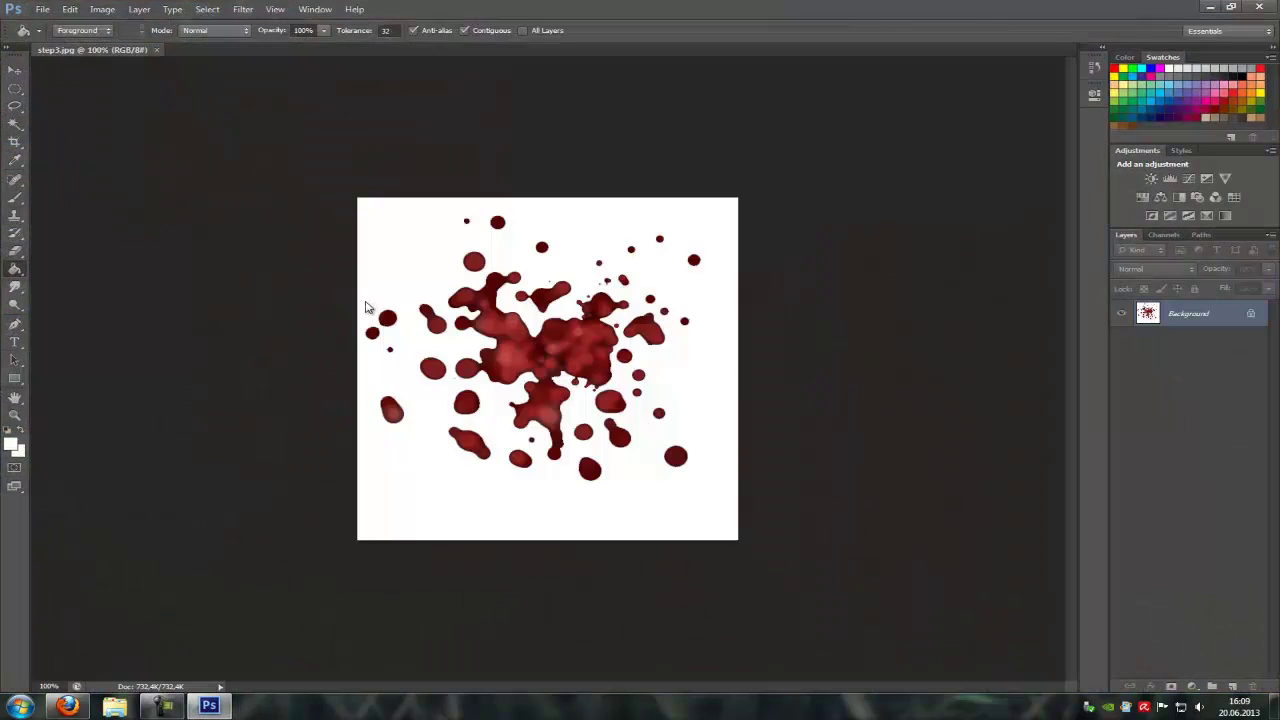
Resize the splatter image to 512 by 512 pixels.
left_click(102, 9)
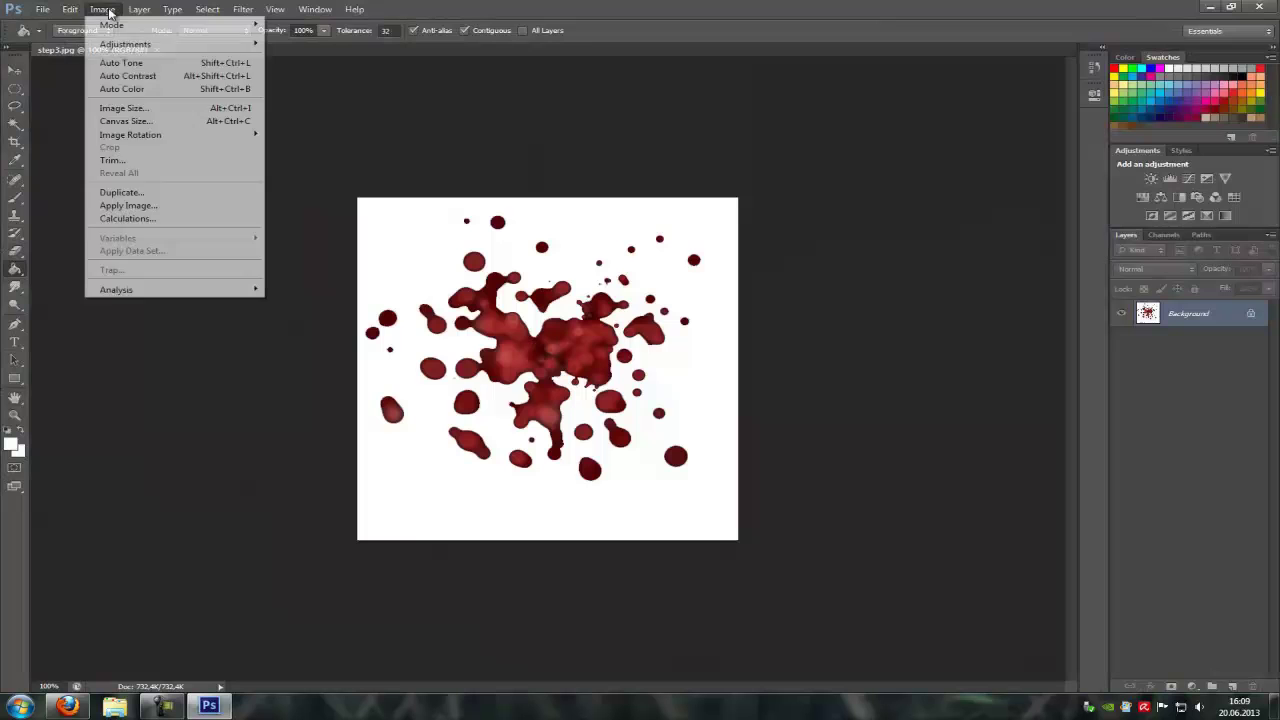
left_click(164, 109)
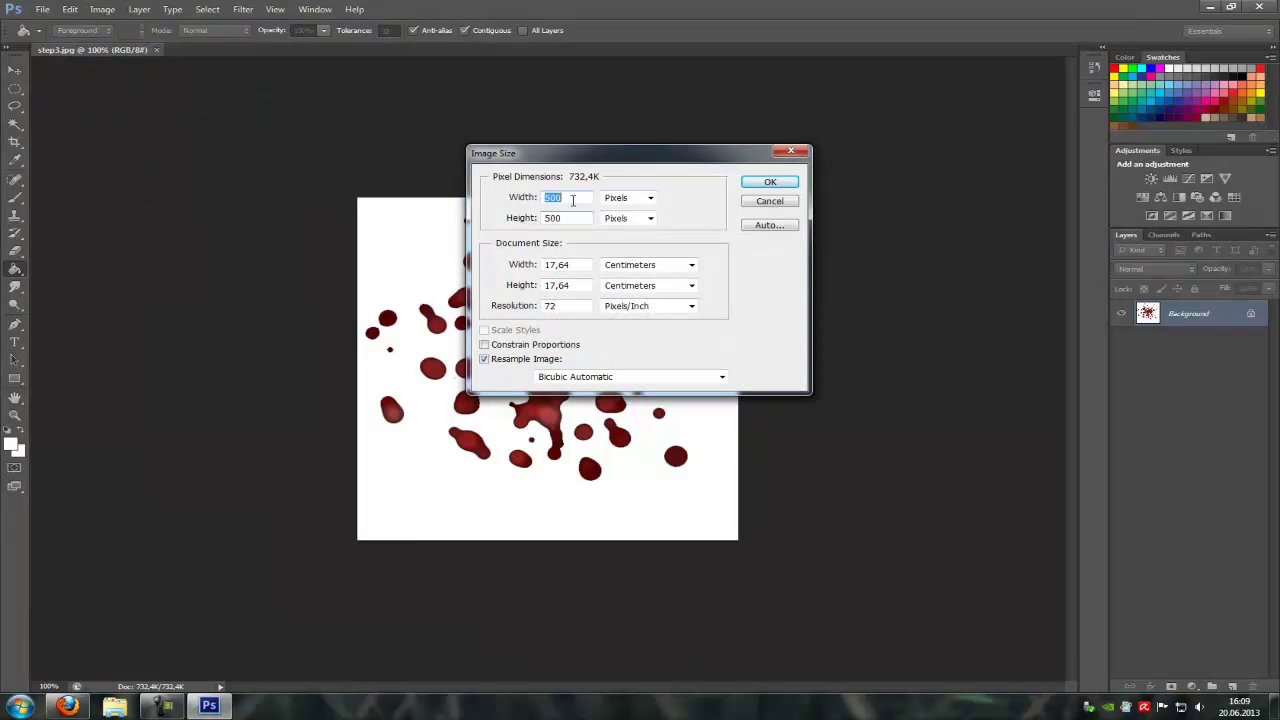
type("512")
type("51")
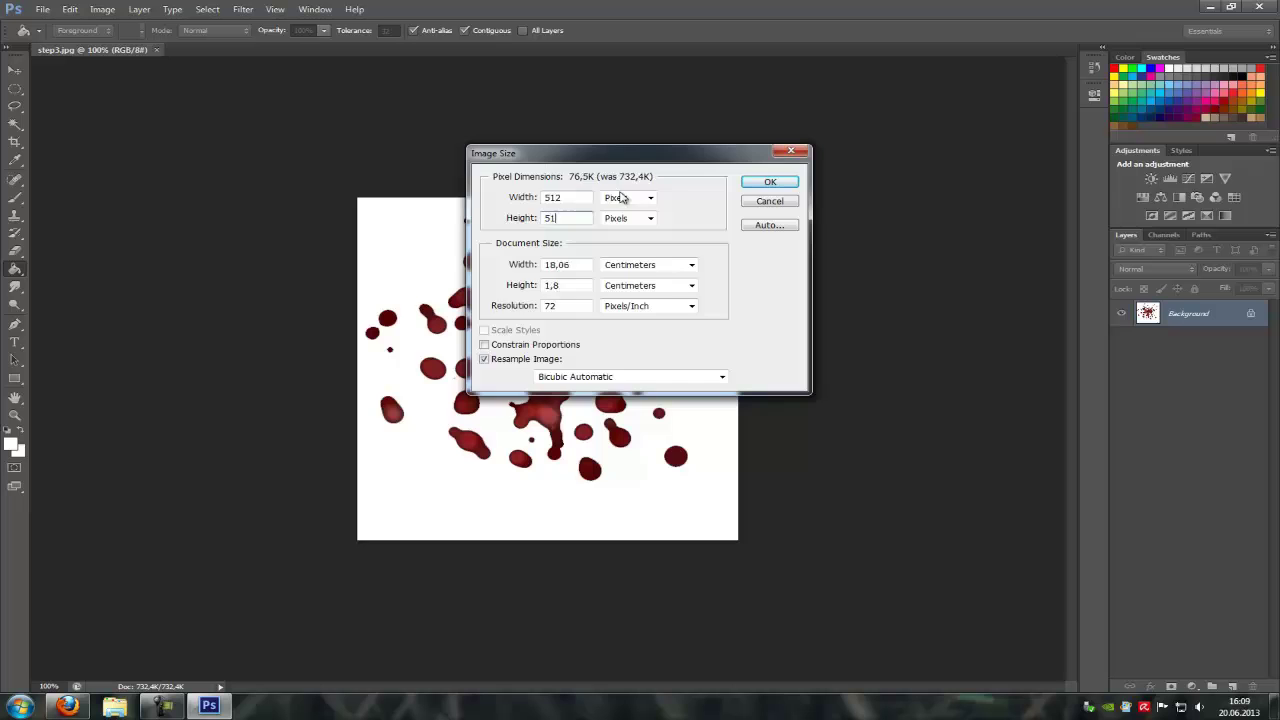
left_click(755, 183)
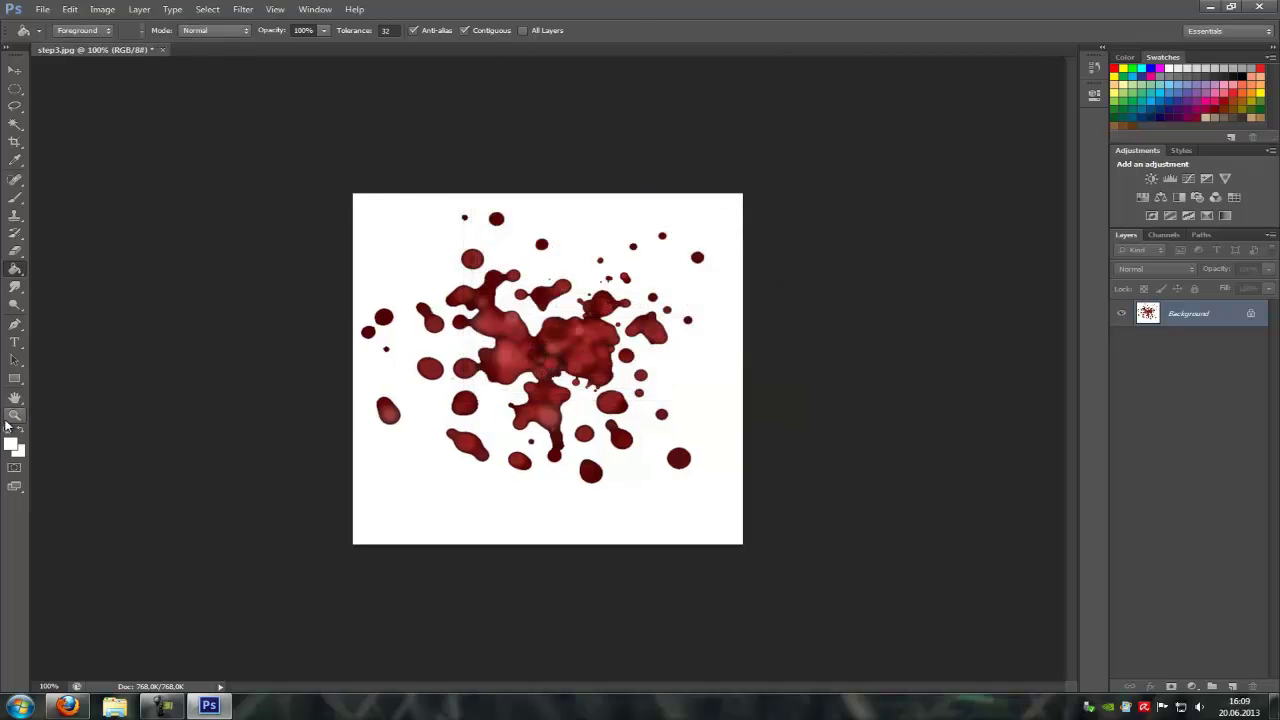
Magic Wand the white background, Paint Bucket fill it black, then deselect.
left_click(18, 127)
left_click(66, 122)
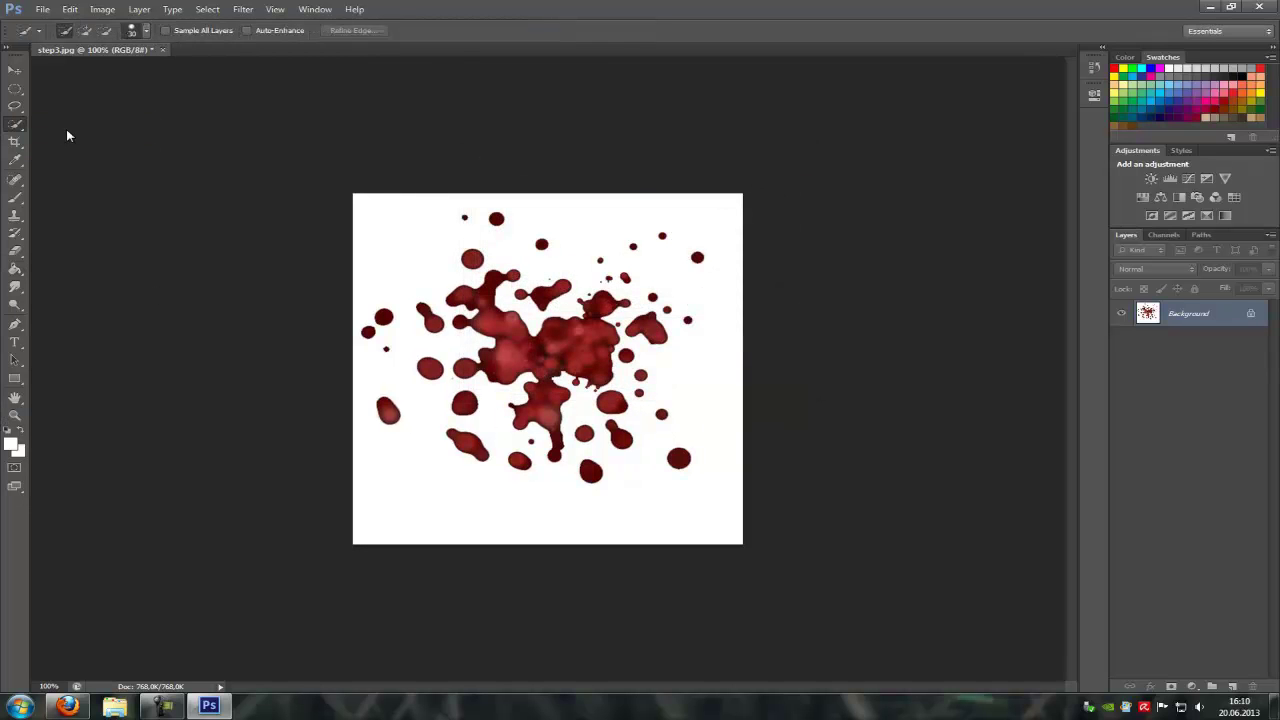
left_click(12, 127)
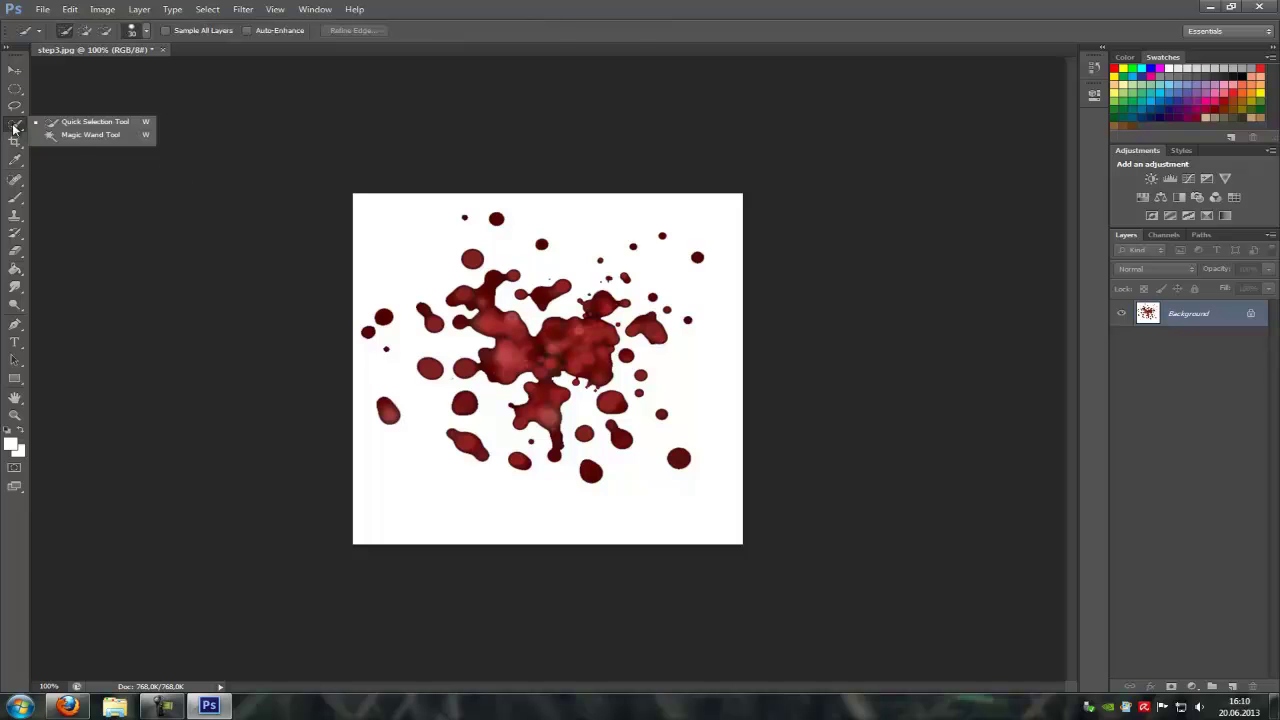
left_click(70, 135)
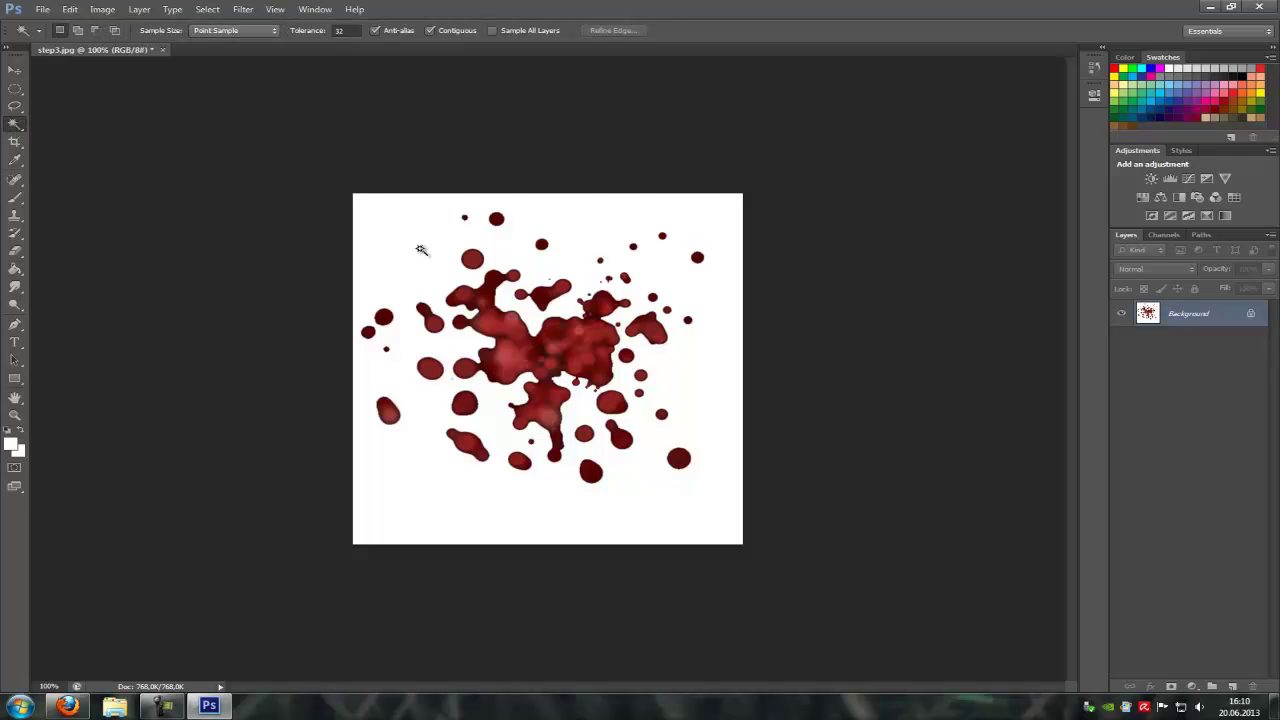
left_click(413, 237)
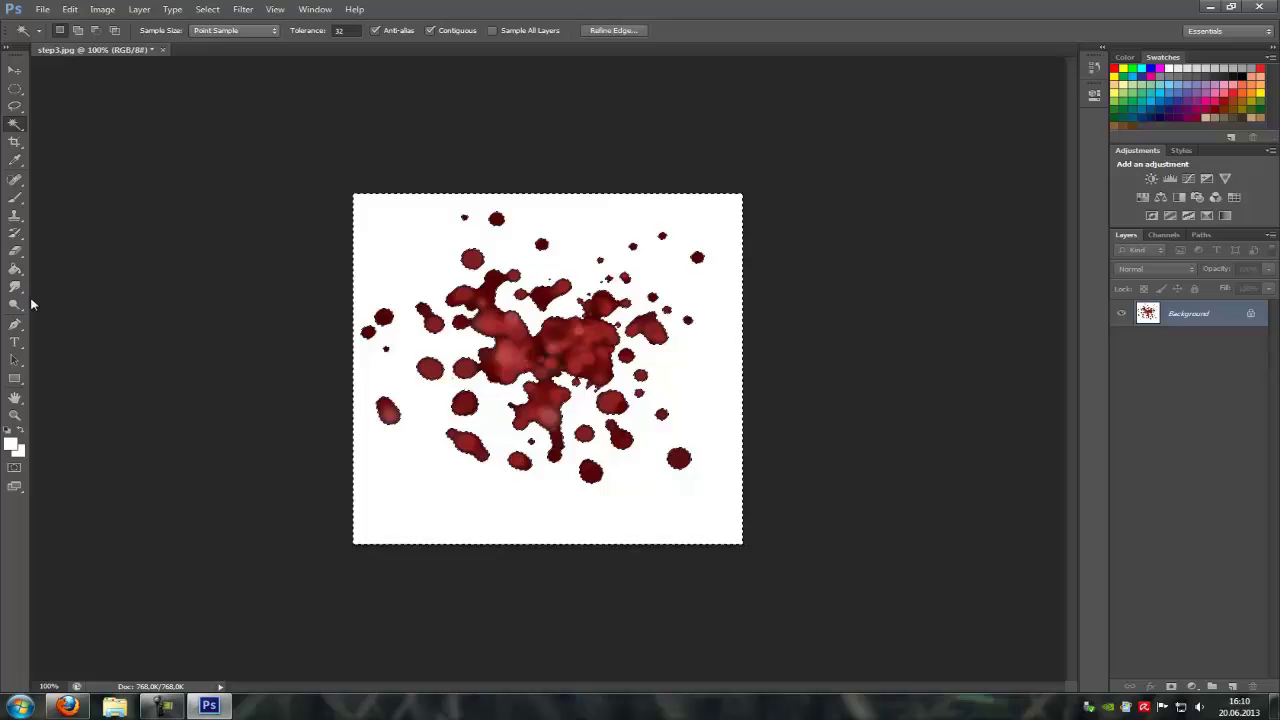
left_click(16, 268)
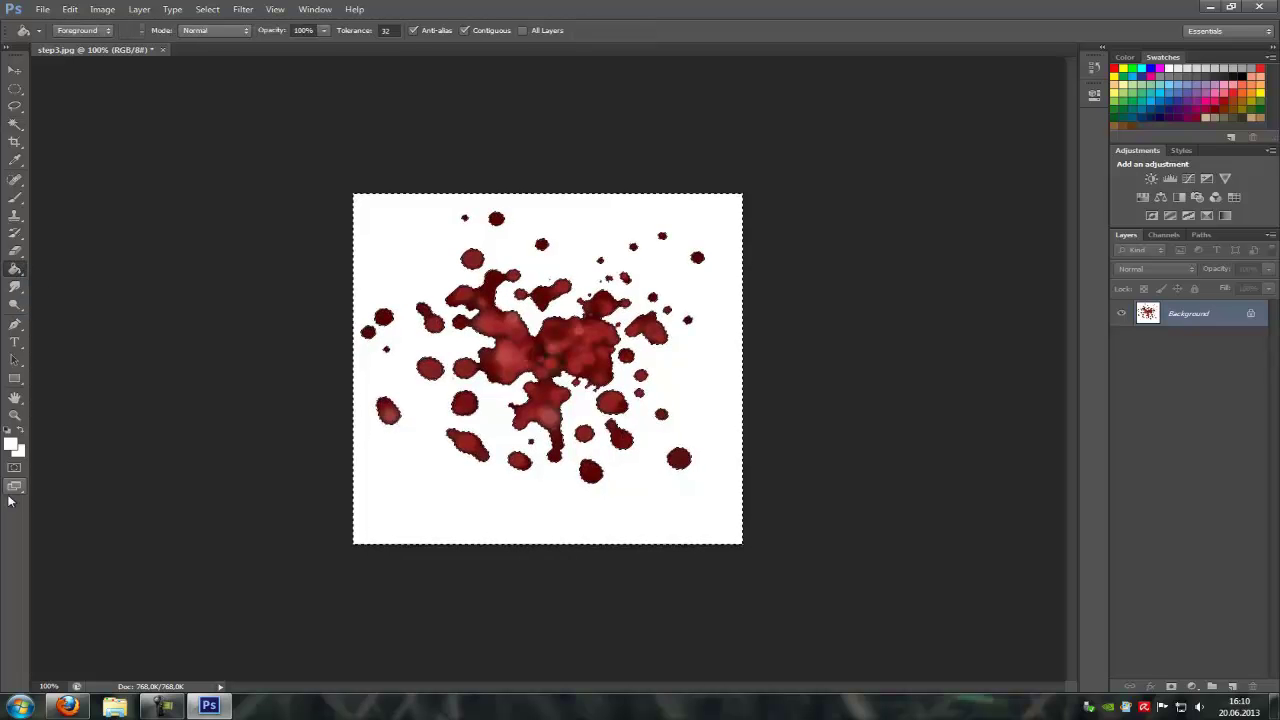
left_click(12, 446)
left_click(700, 289)
left_click(1040, 114)
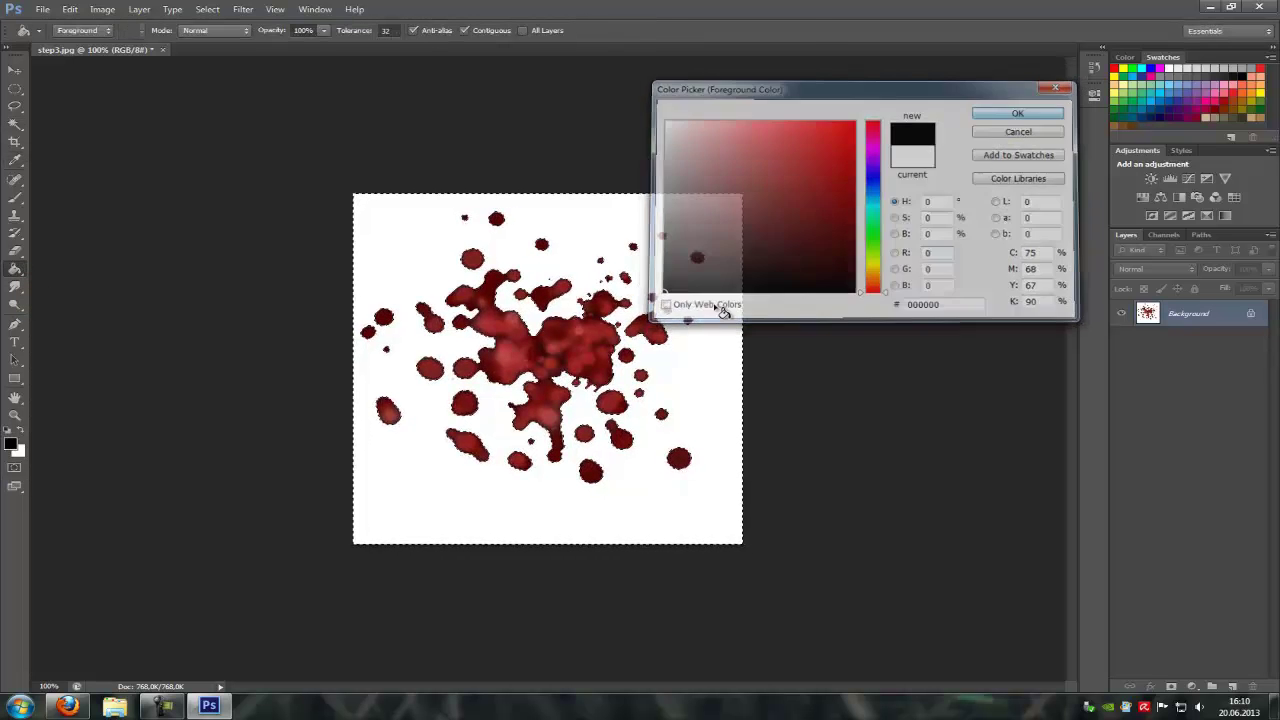
left_click(700, 375)
left_click(15, 70)
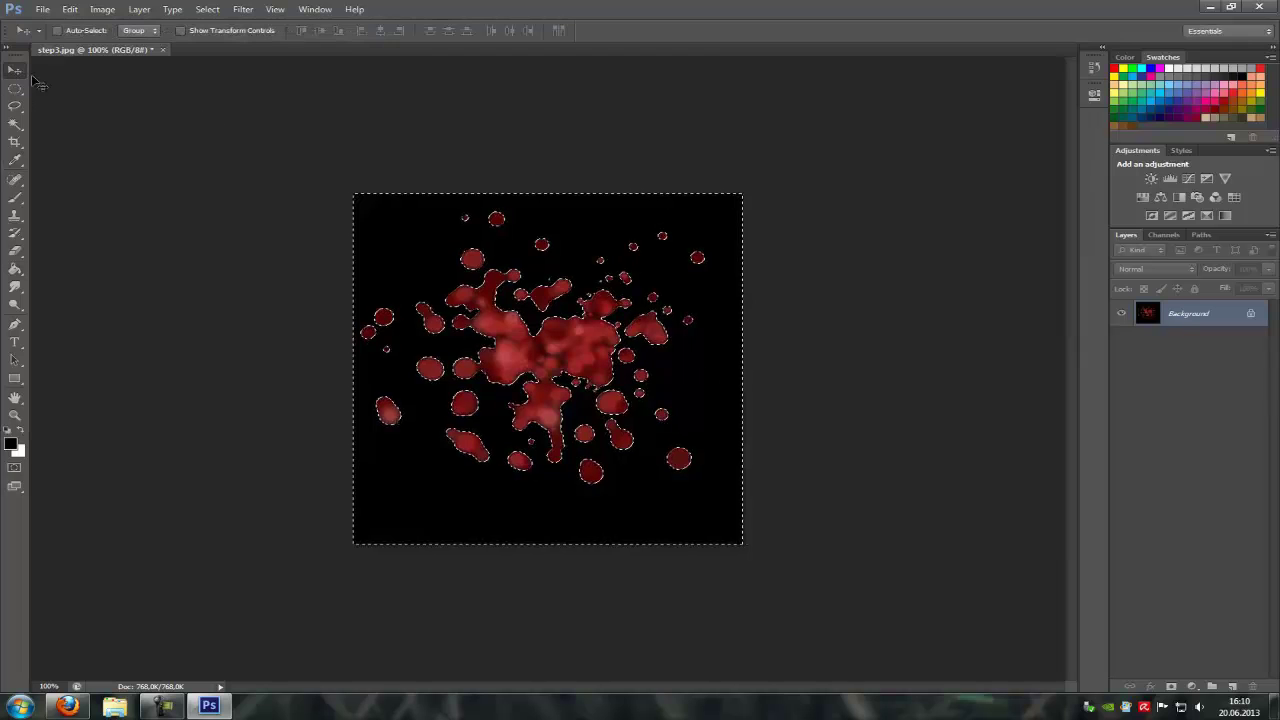
key("ctrl+d")
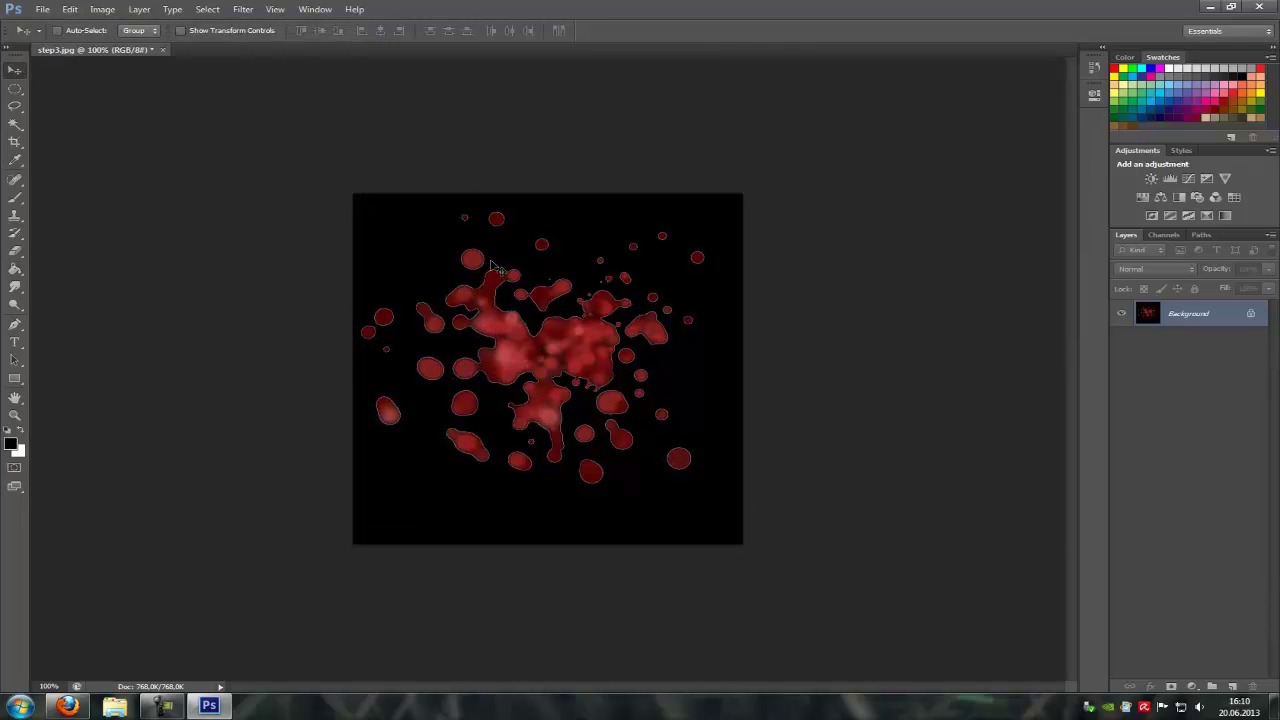
Duplicate the Blue channel as 'Blue copy'.
left_click(1164, 235)
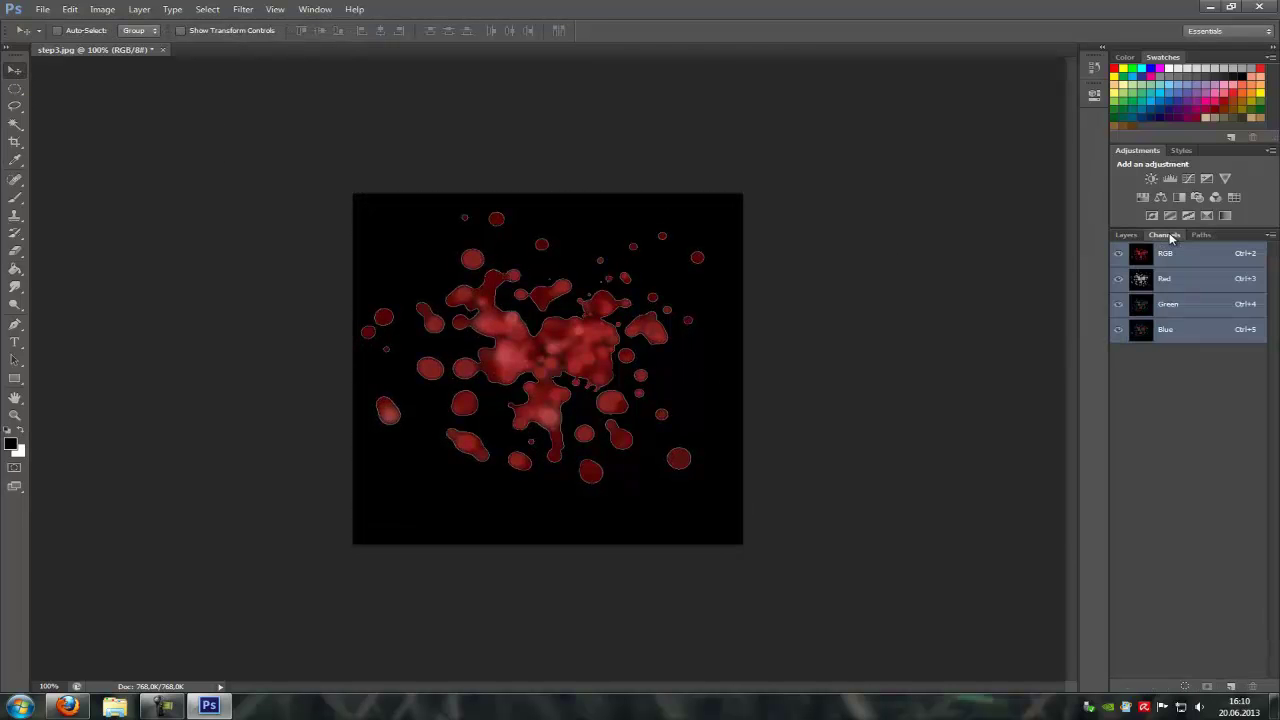
left_click(1170, 333)
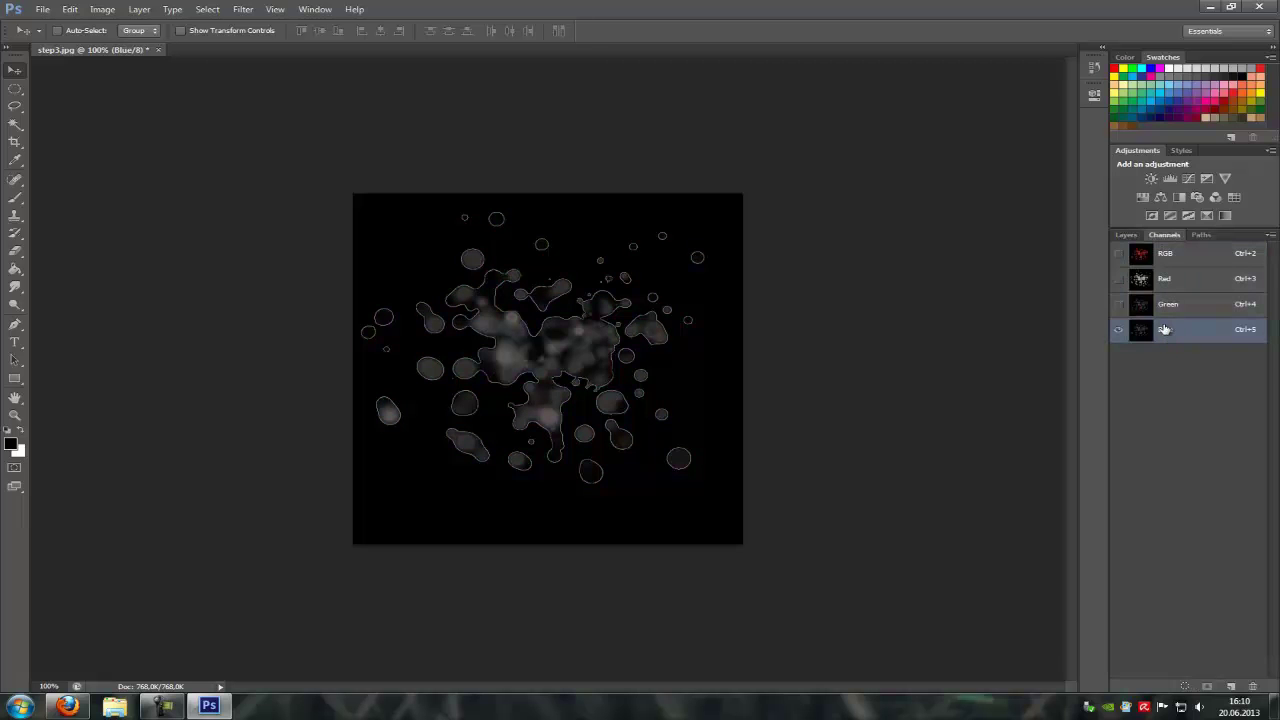
right_click(1165, 332)
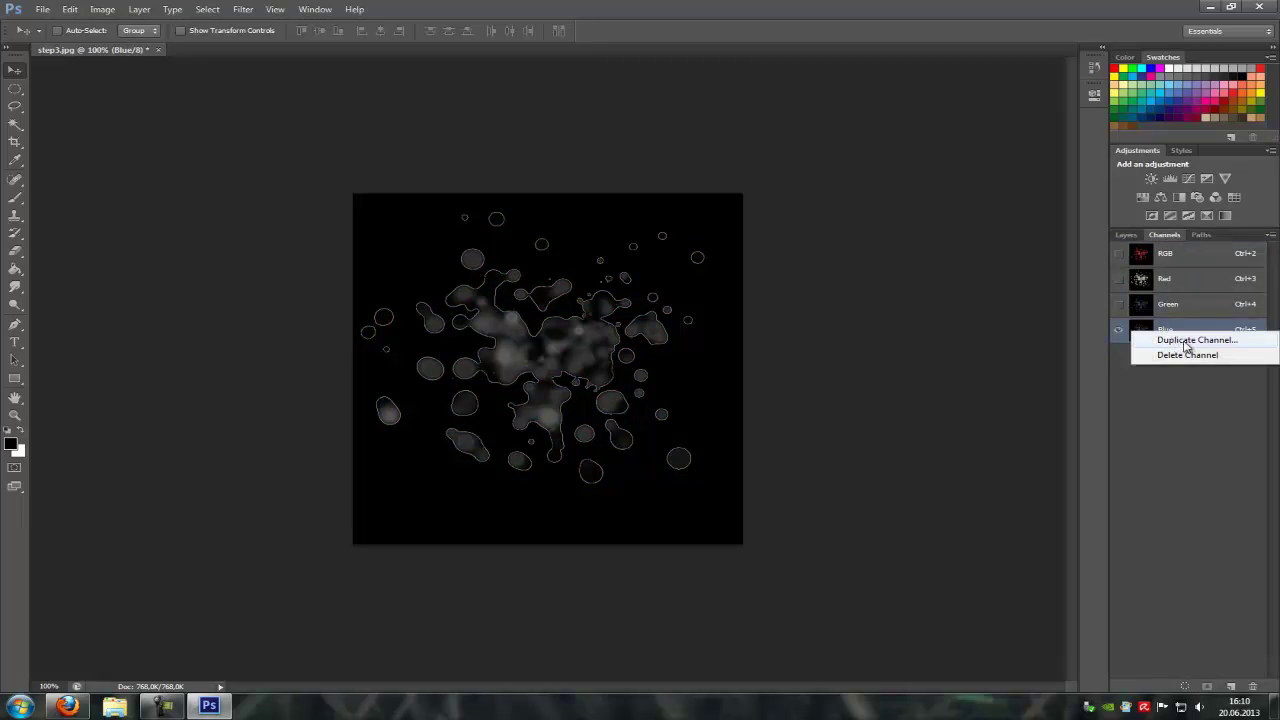
left_click(1186, 341)
left_click(773, 215)
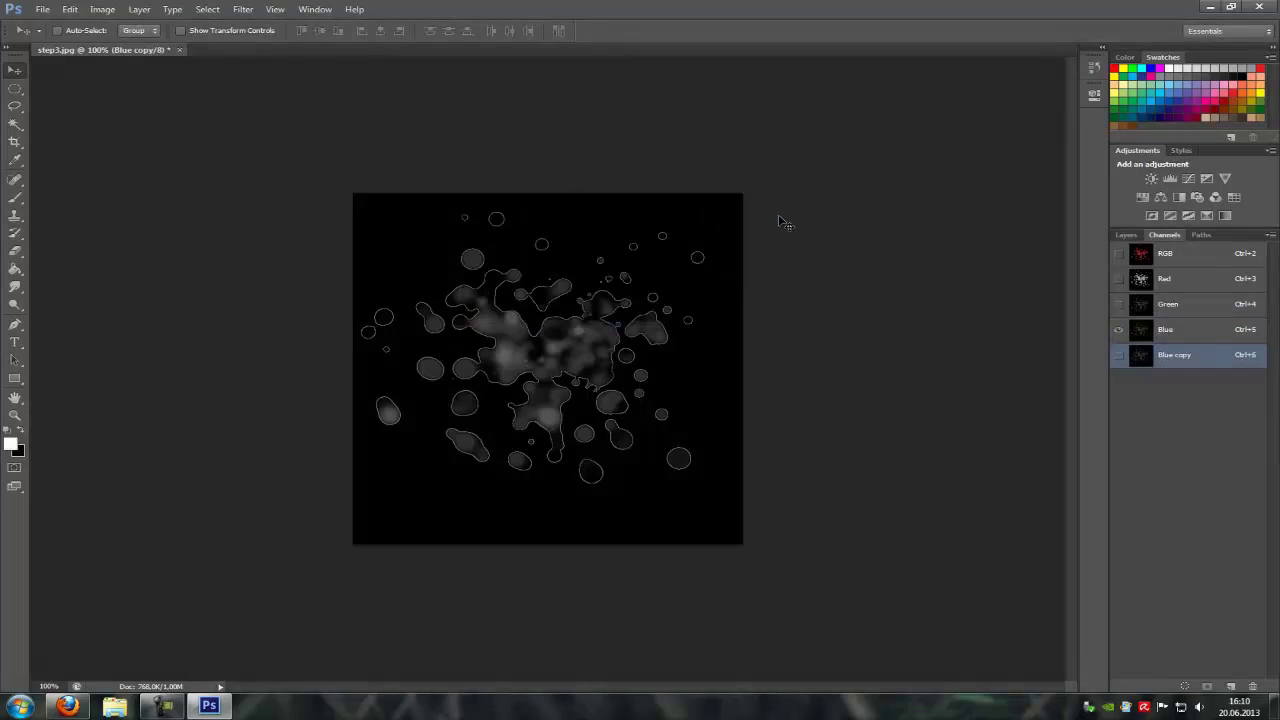
Save the image as the 32 bits/pixel Targa blood1232 and quit Photoshop.
left_click(42, 9)
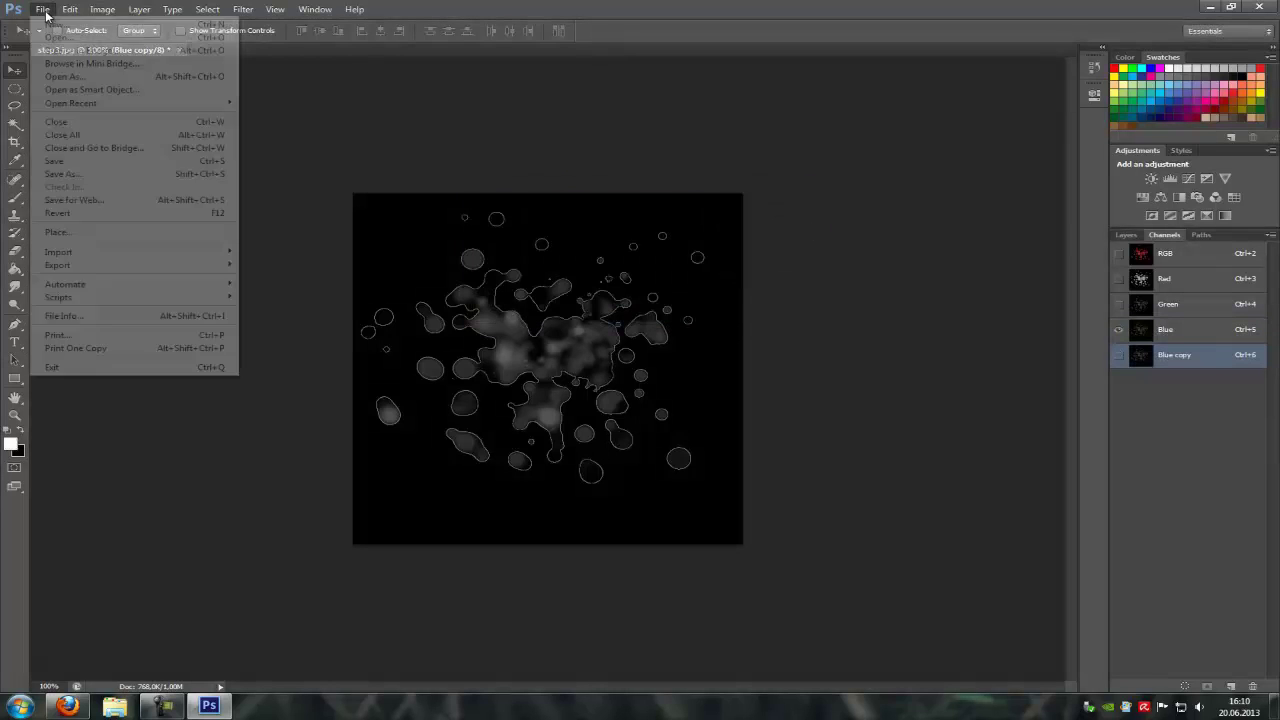
left_click(92, 176)
left_click(648, 353)
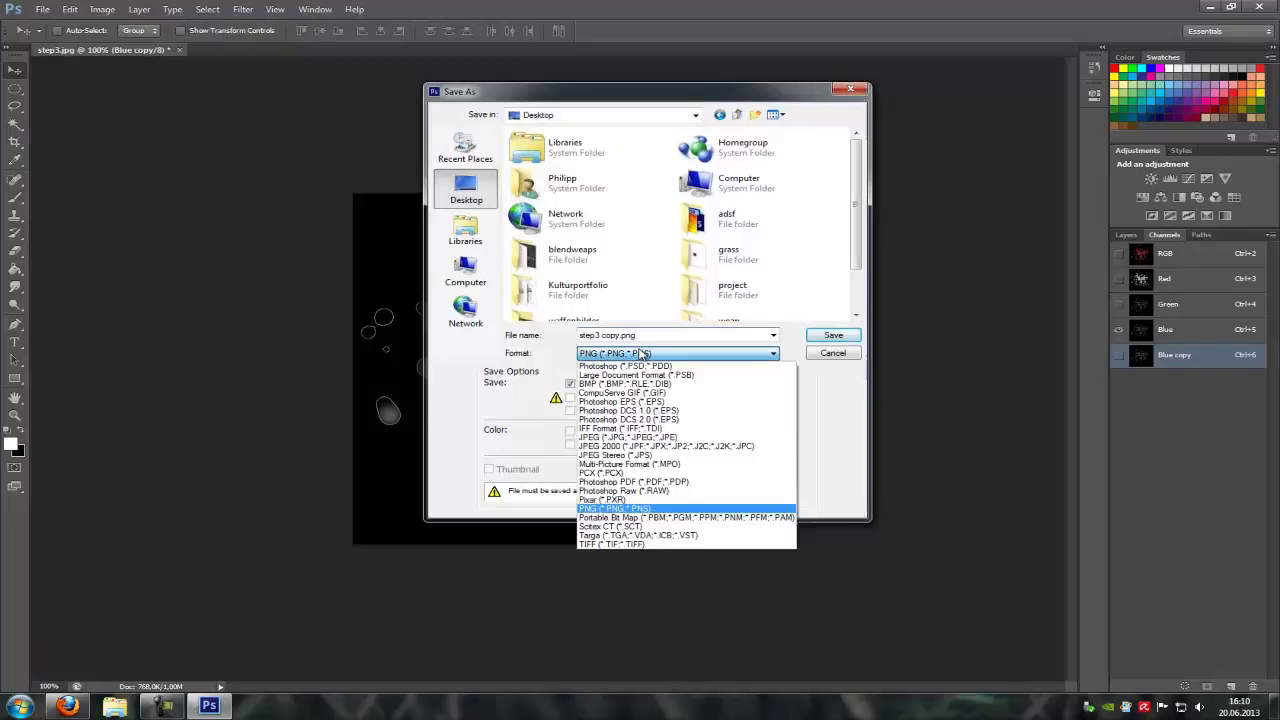
left_click(644, 538)
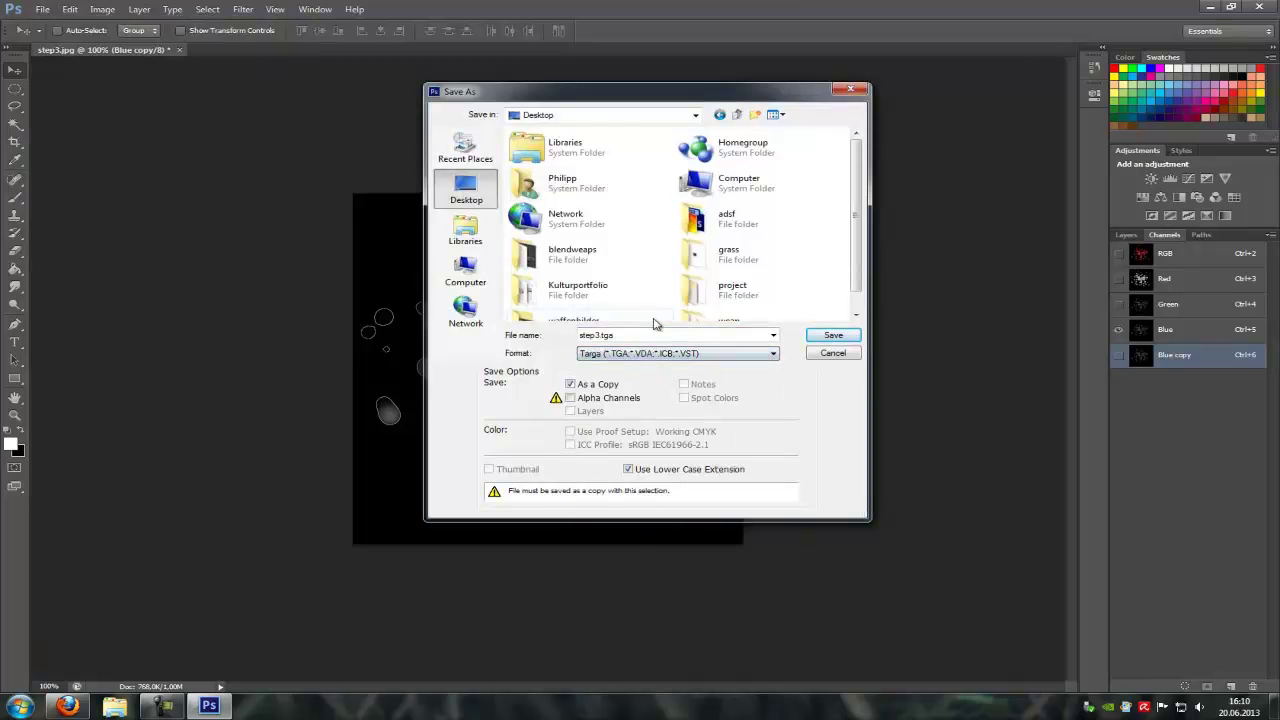
type("bl")
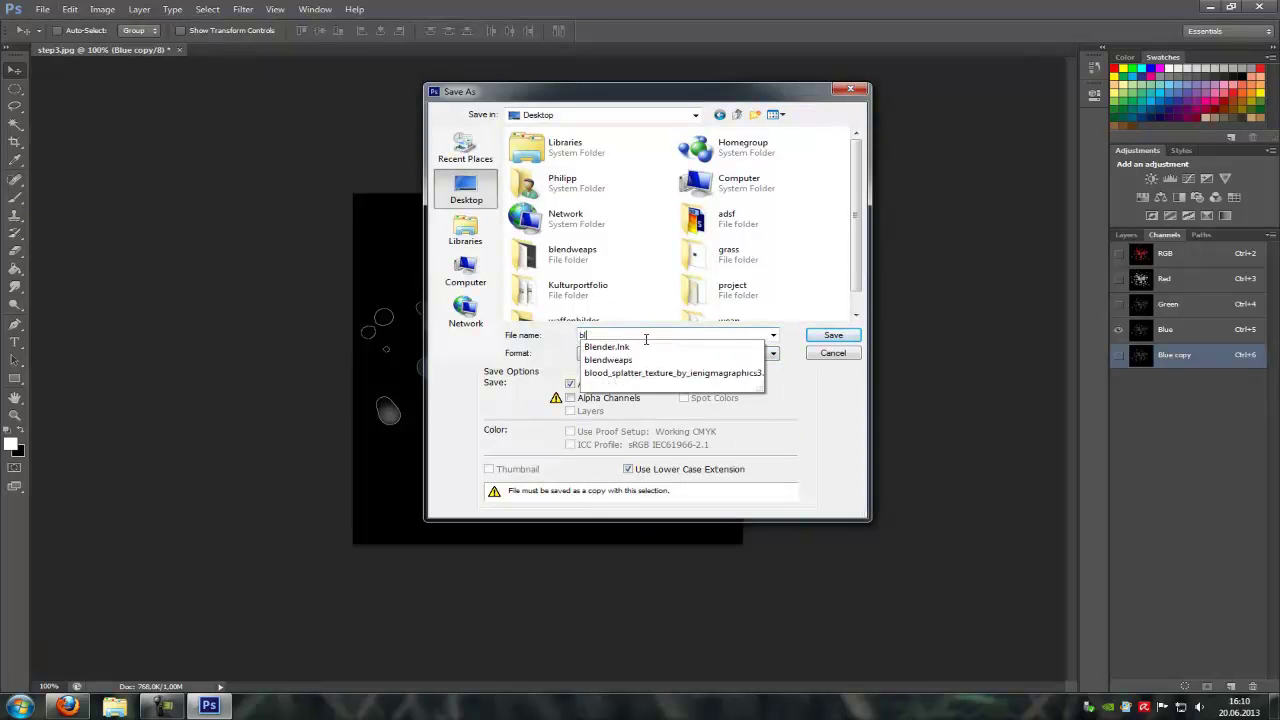
type("ood1232")
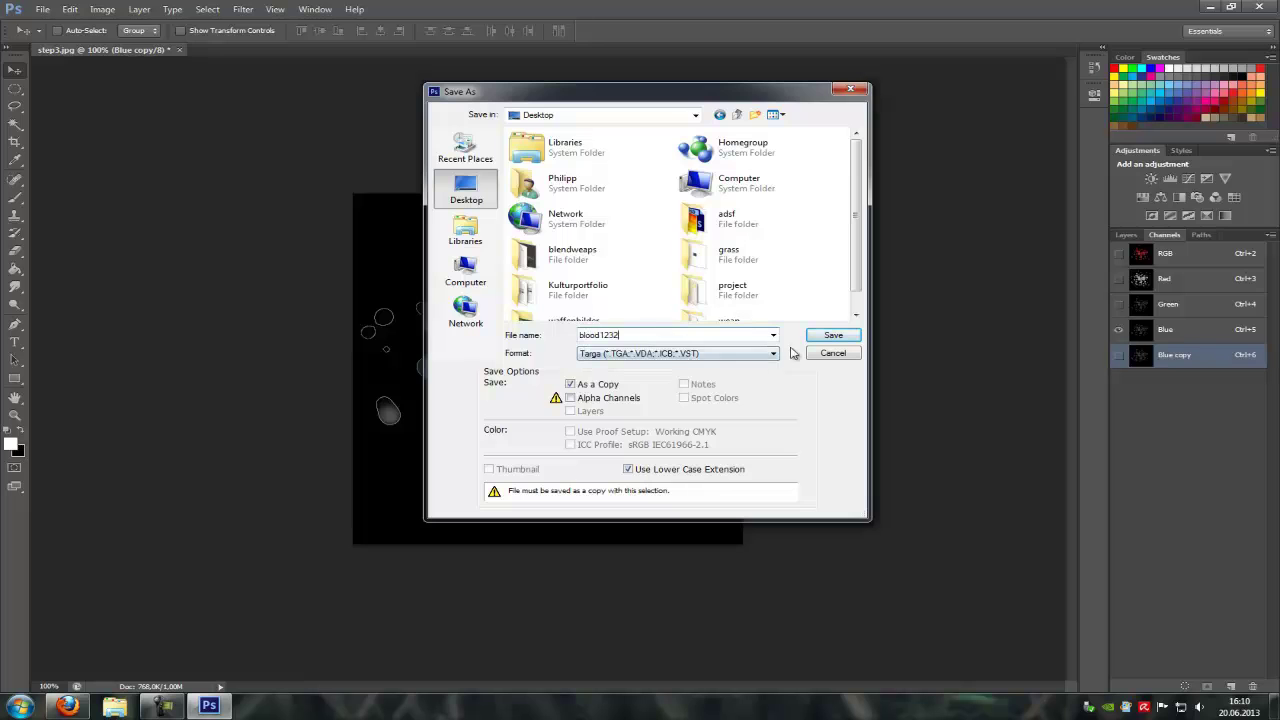
left_click(829, 339)
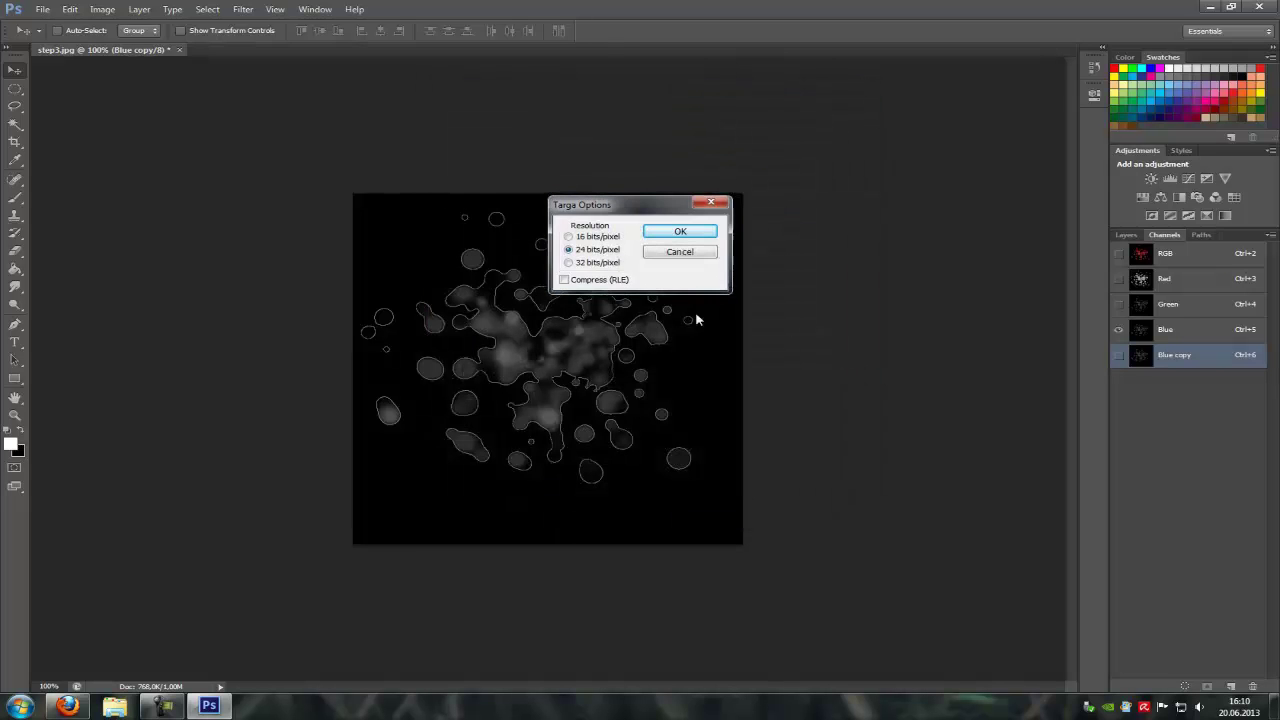
left_click(705, 232)
left_click(1260, 8)
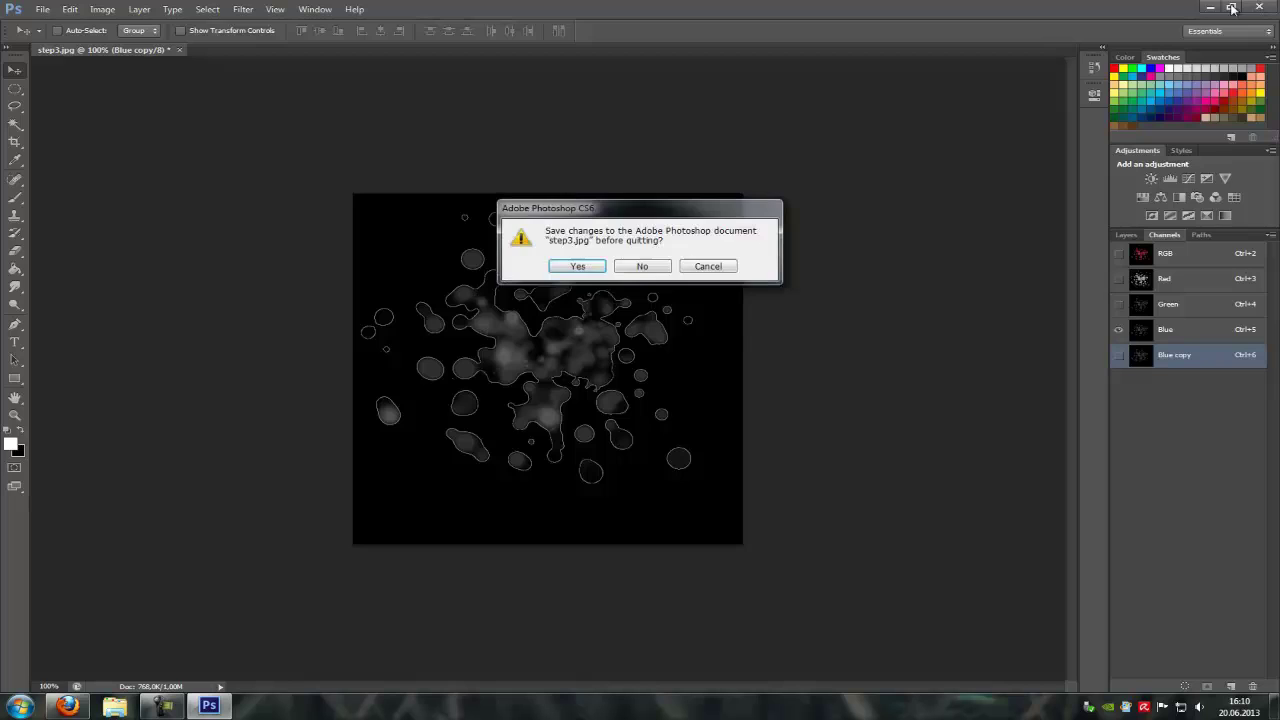
Discard changes to step3.jpg and reopen blood1232 from the desktop in Photoshop.
left_click(641, 268)
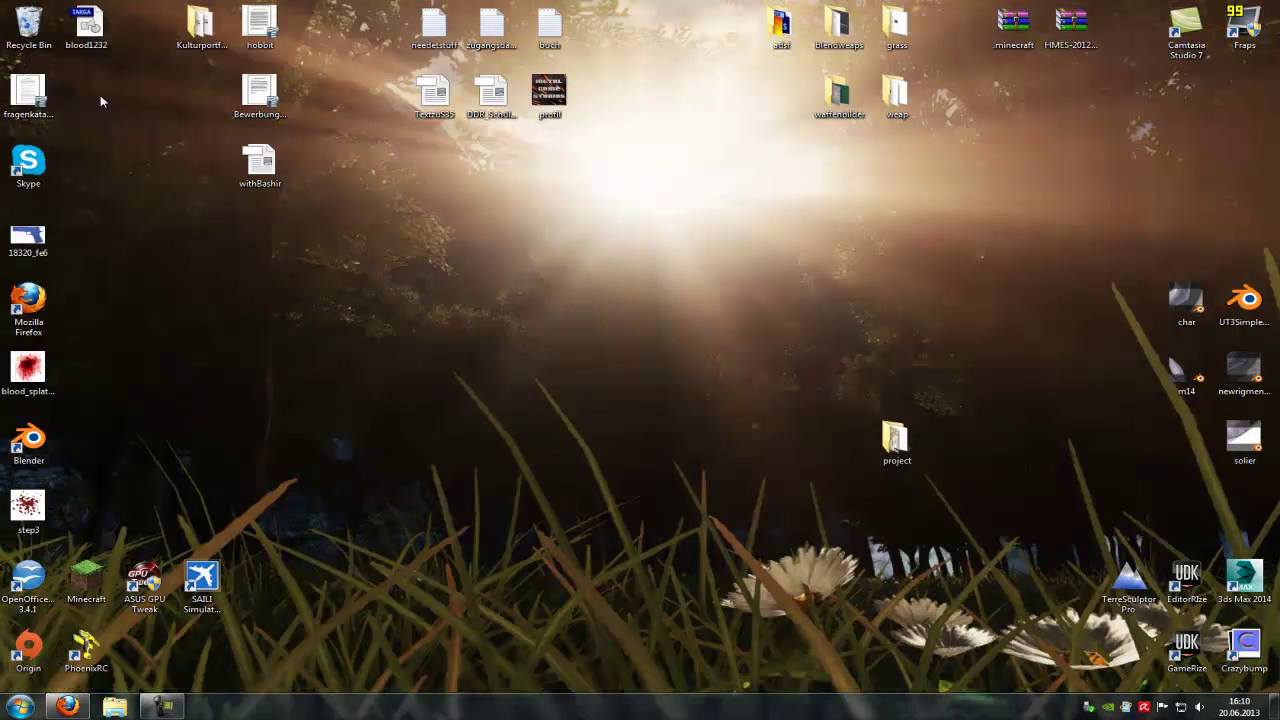
right_click(80, 30)
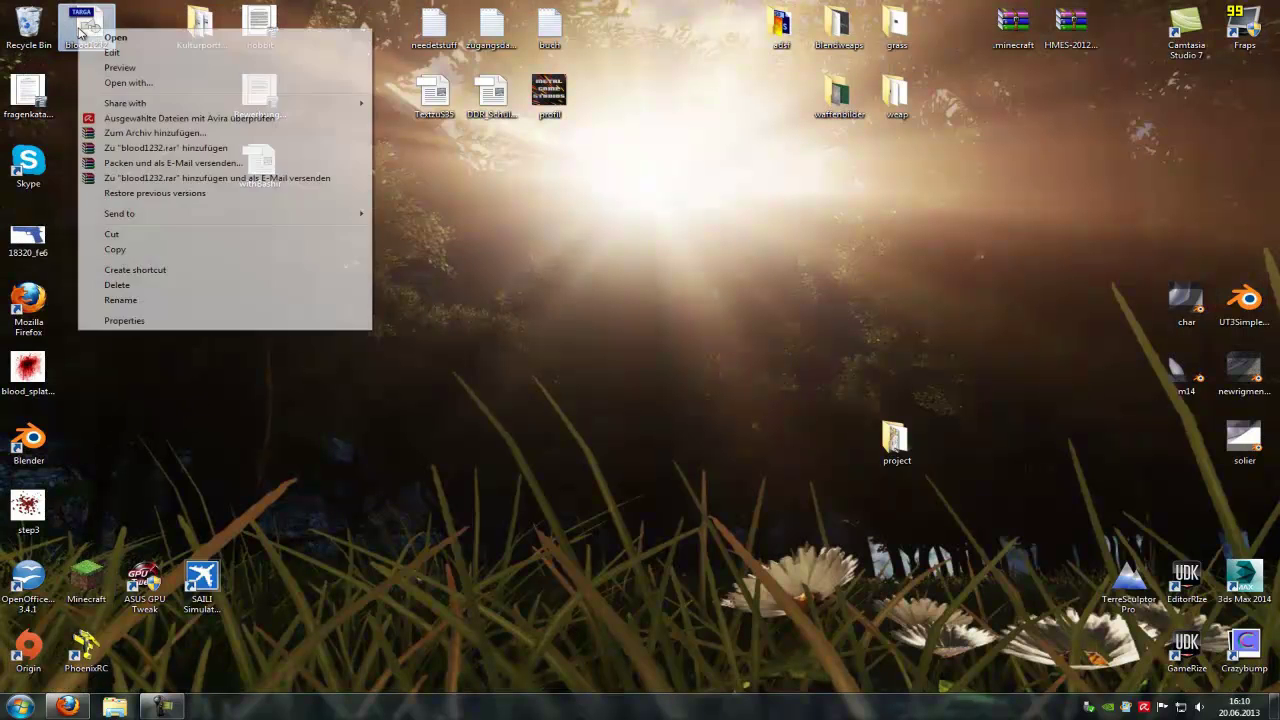
left_click(183, 87)
left_click(758, 491)
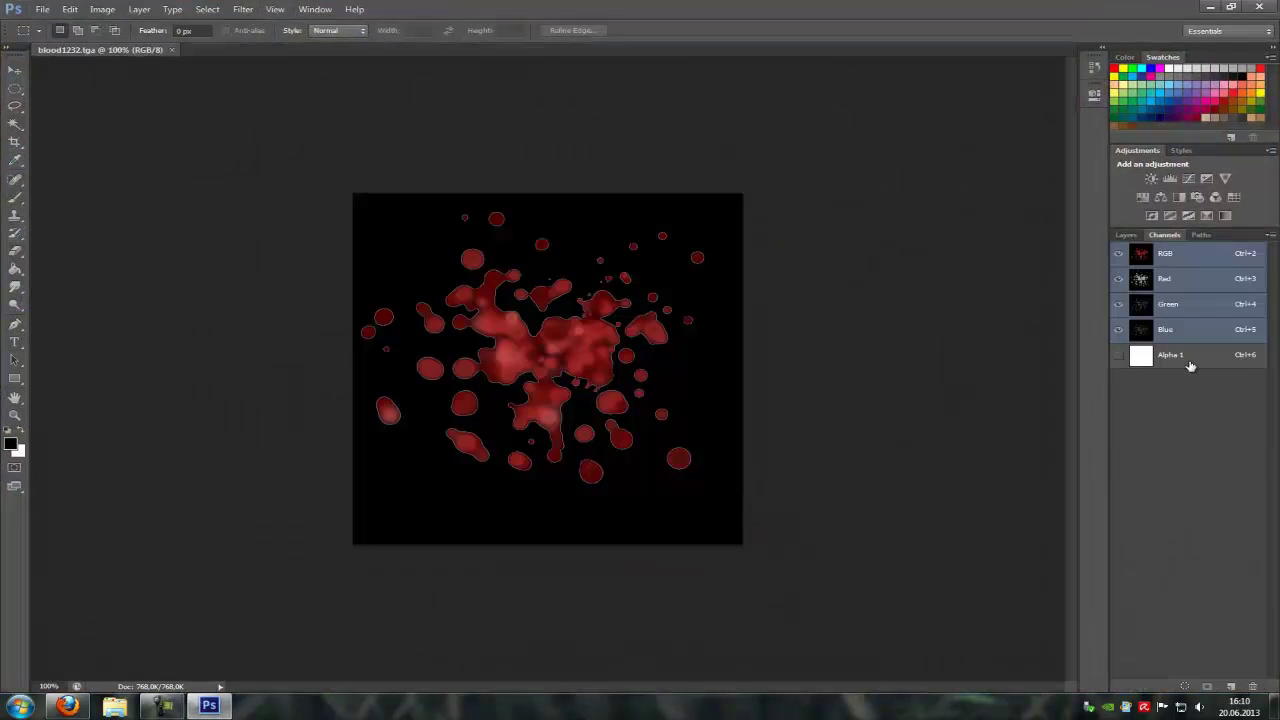
Delete the all-white Alpha 1 channel.
left_click(1190, 360)
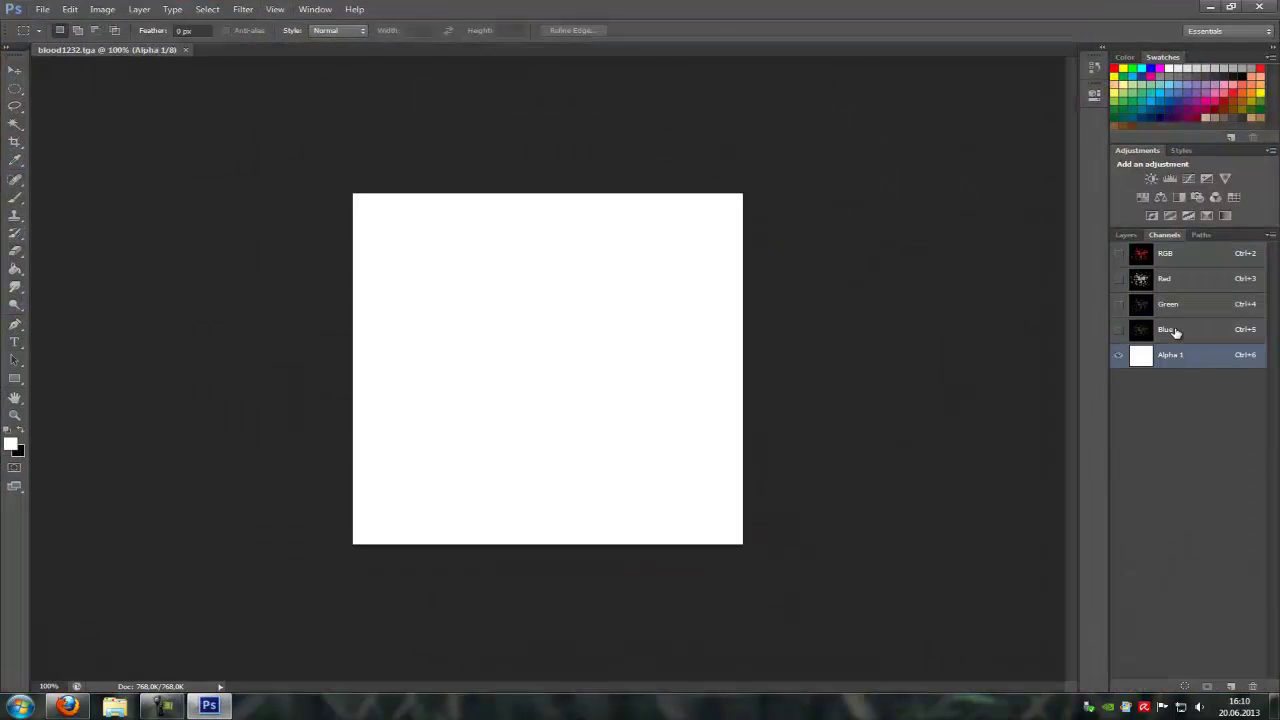
left_click(1177, 334)
right_click(1185, 357)
left_click(1190, 380)
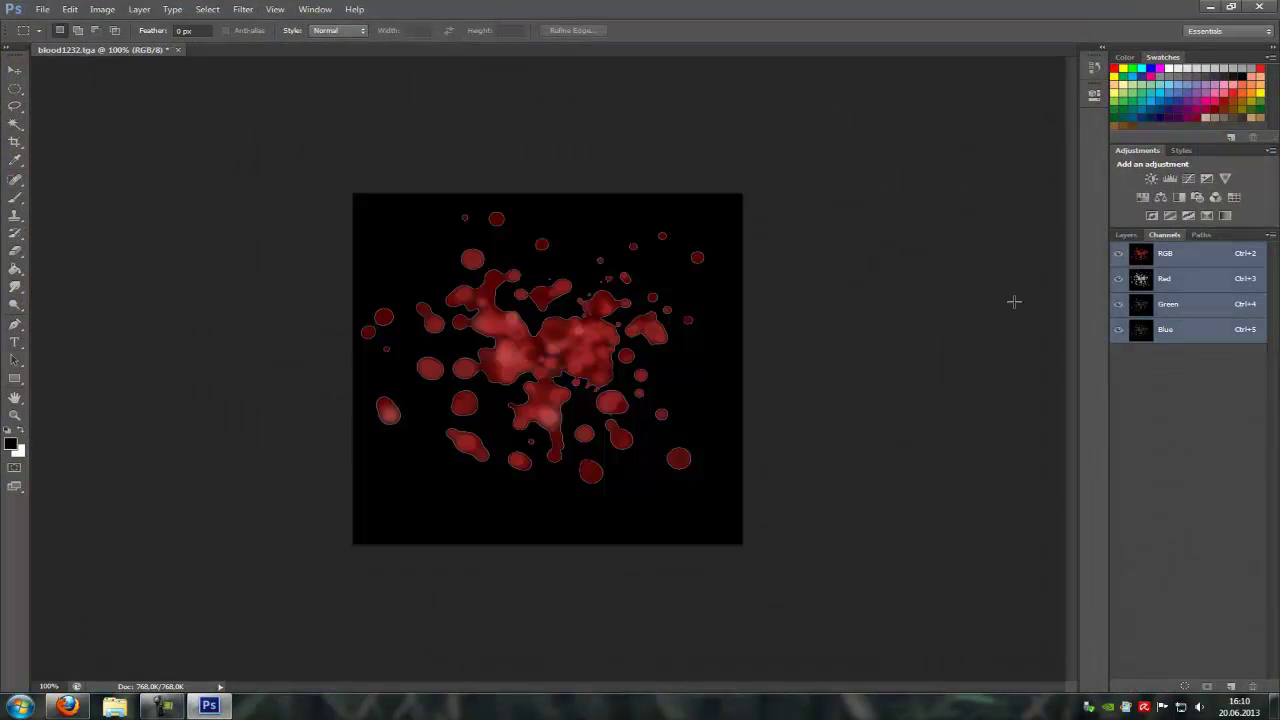
Duplicate the Blue channel as 'Blue copy' and view it on its own.
left_click(1165, 328)
right_click(1167, 338)
left_click(1167, 342)
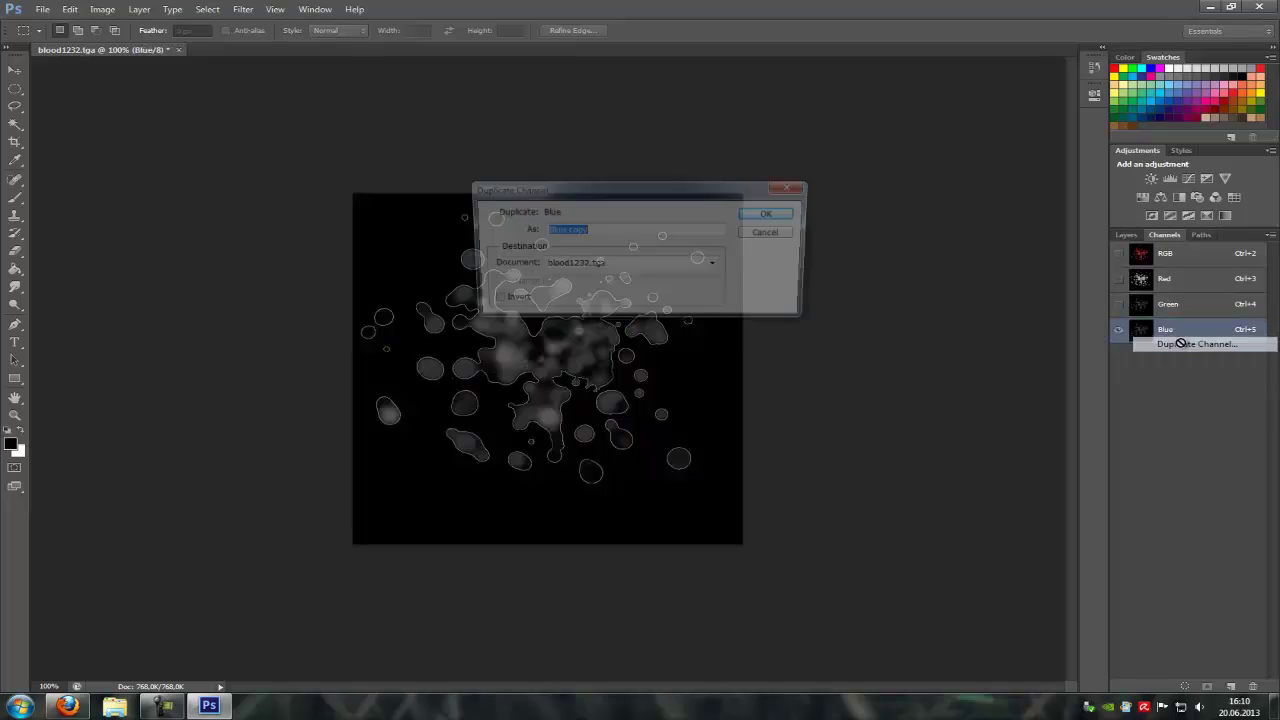
key("Return")
left_click(1119, 330)
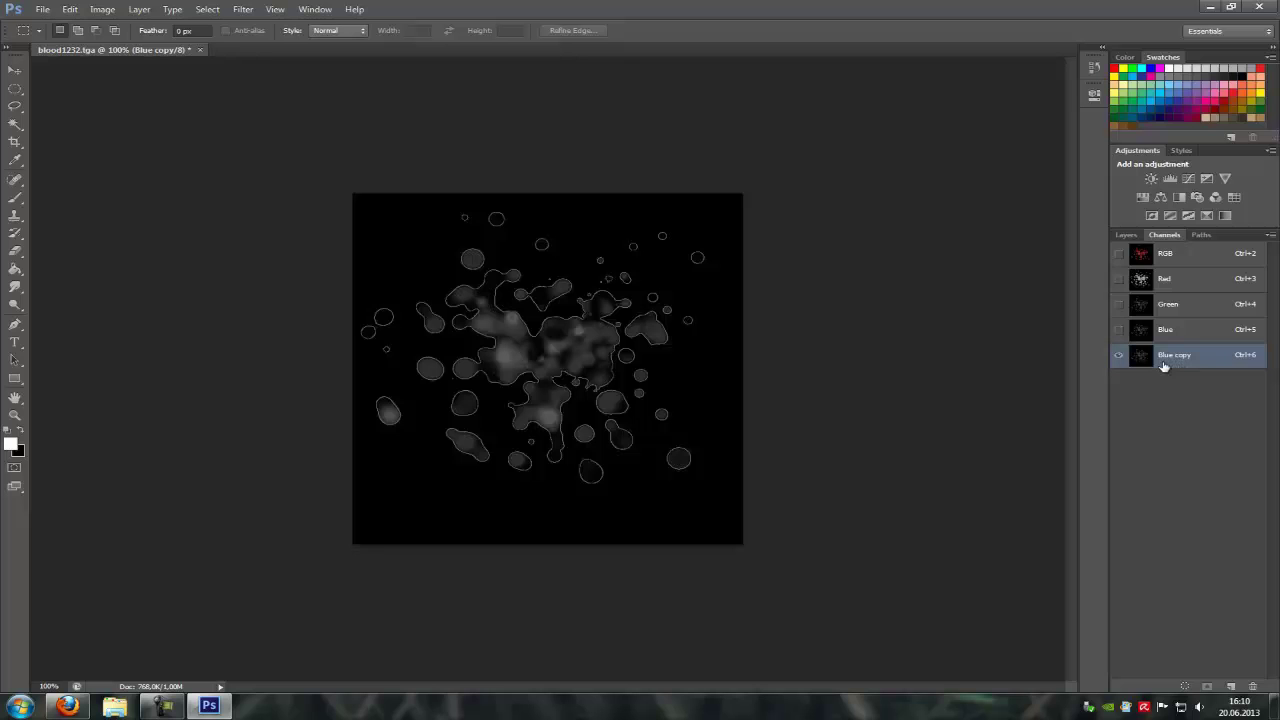
Apply Levels to Blue copy, pulling midtone and white sliders left for solid white splatter.
left_click(113, 11)
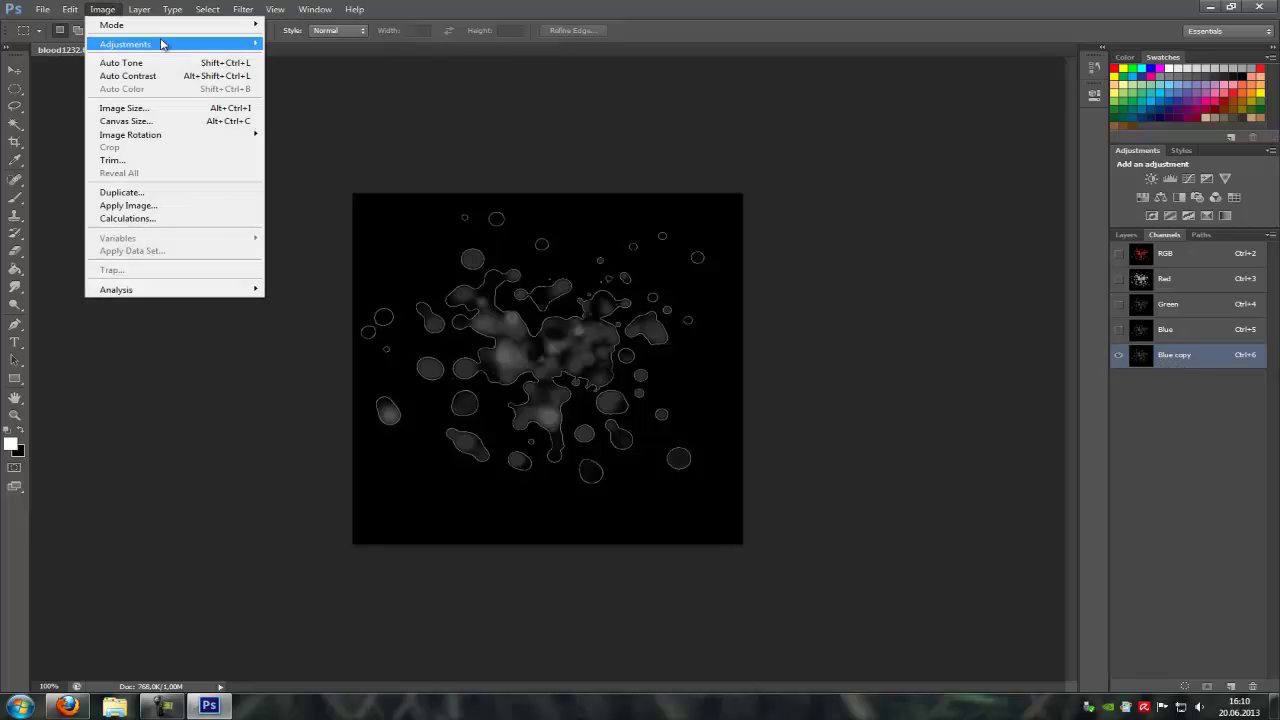
mouse_move(125, 44)
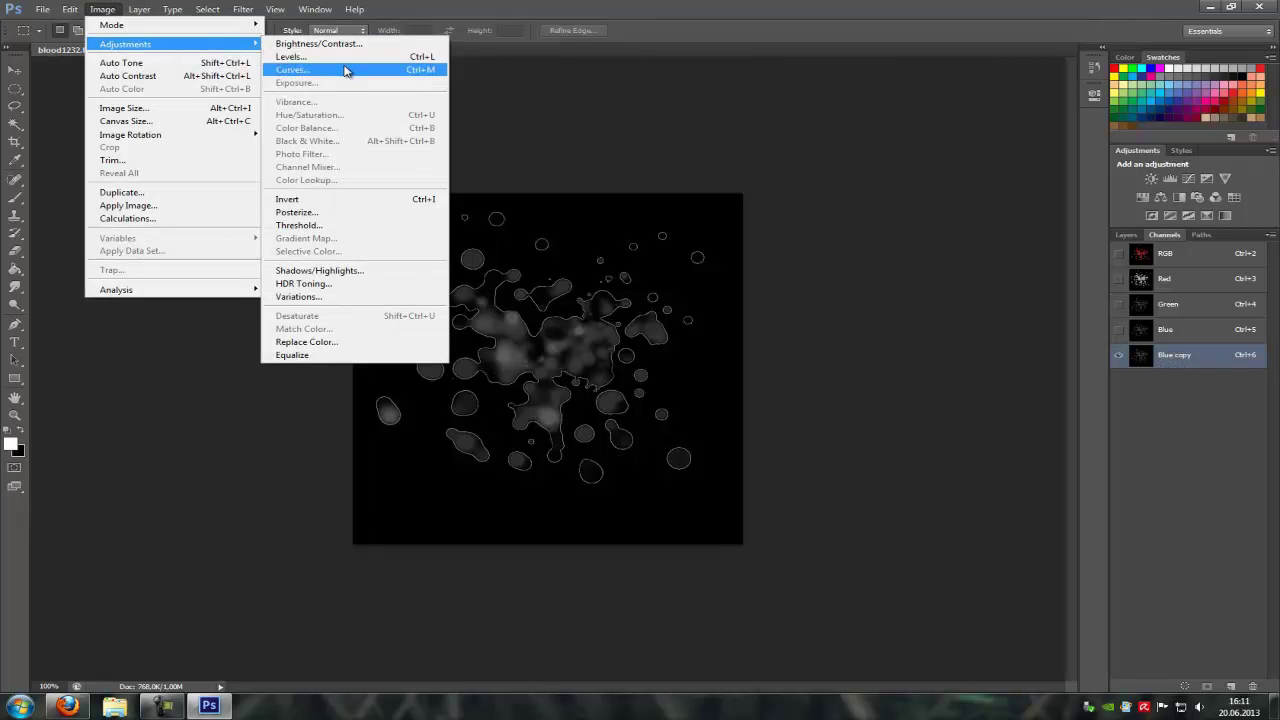
left_click(349, 69)
left_click(777, 170)
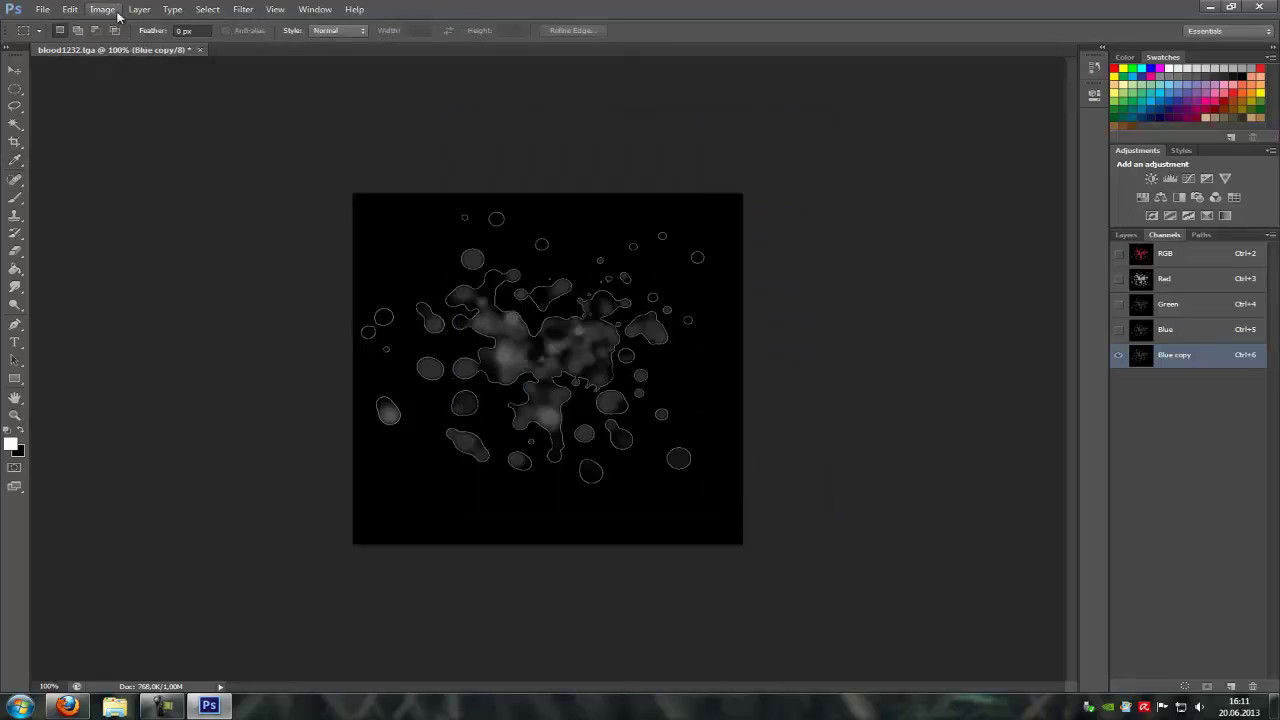
left_click(113, 10)
left_click(336, 58)
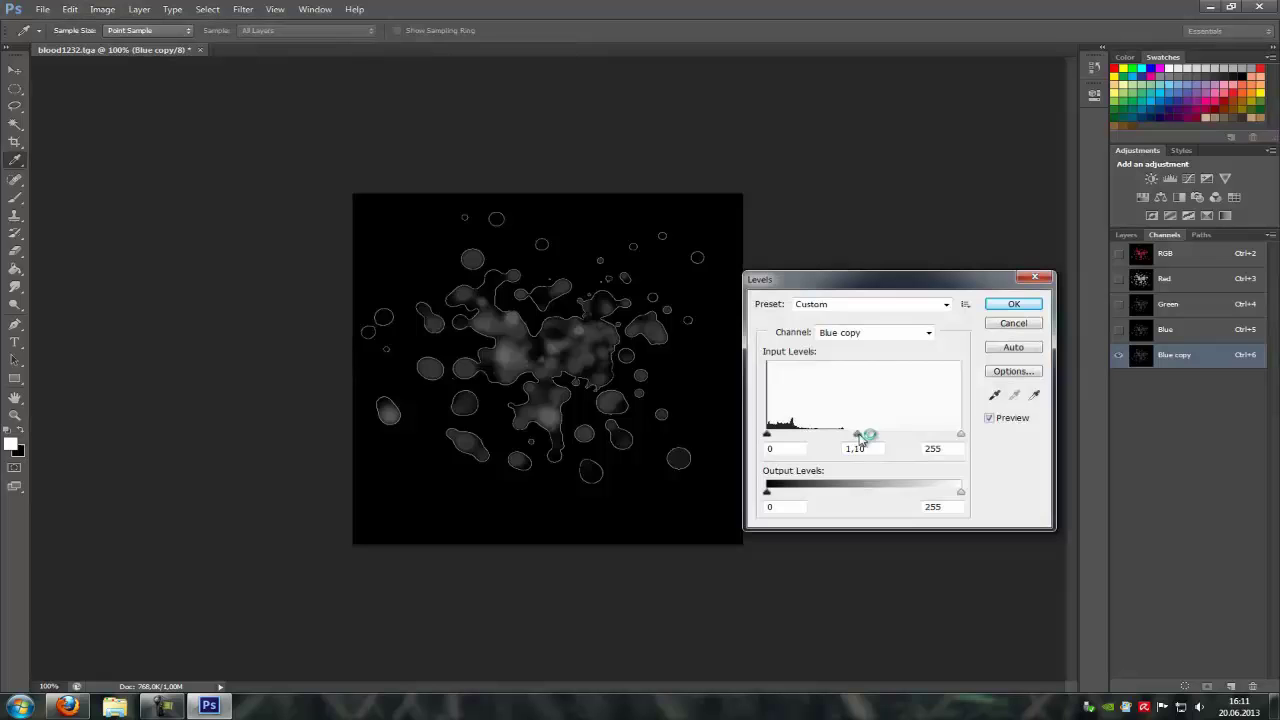
left_click_drag(862, 437, 678, 456)
left_click_drag(894, 439, 662, 440)
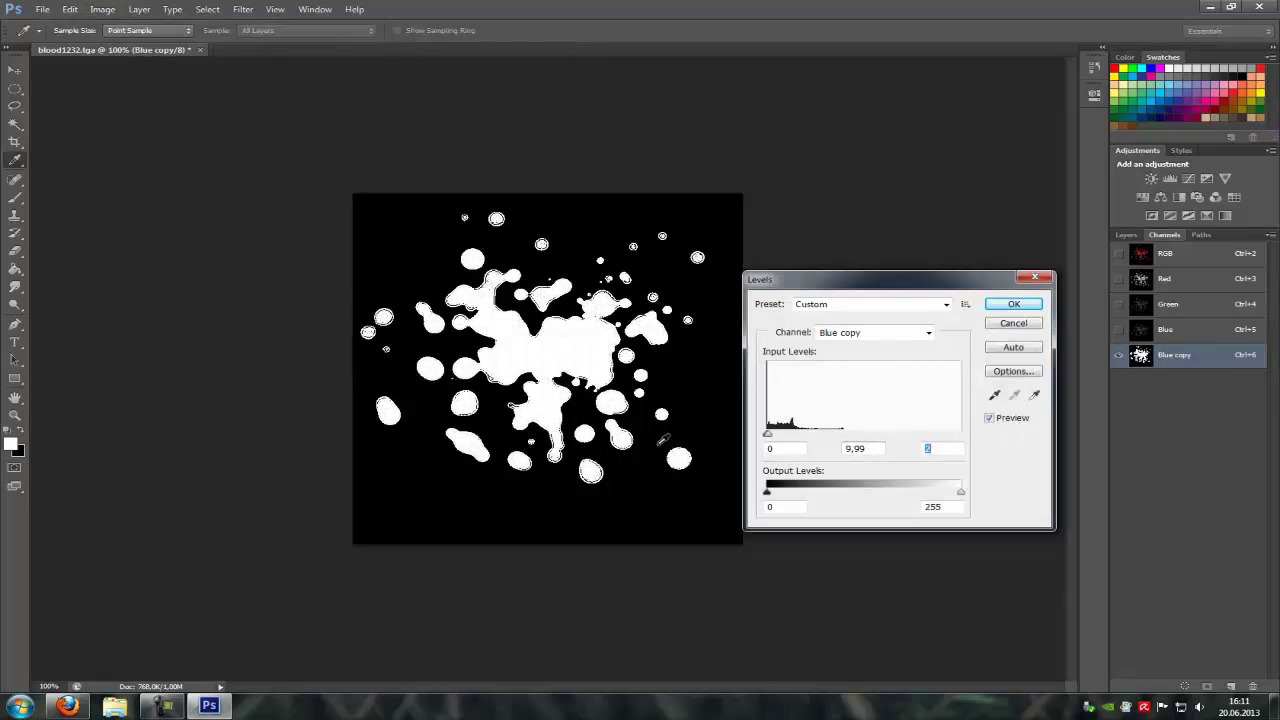
left_click(1014, 304)
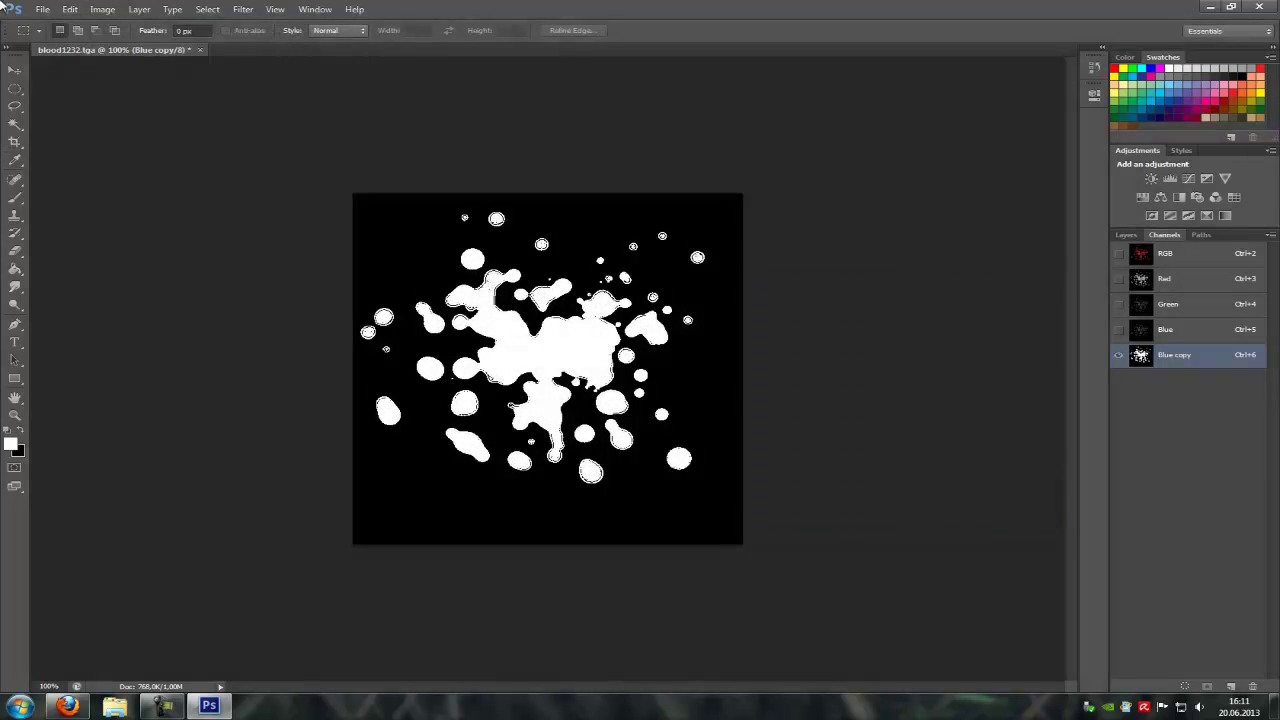
Save blood1232.tga and launch the UDK Editor, dismissing the package name message.
left_click(43, 9)
left_click(75, 163)
key("super")
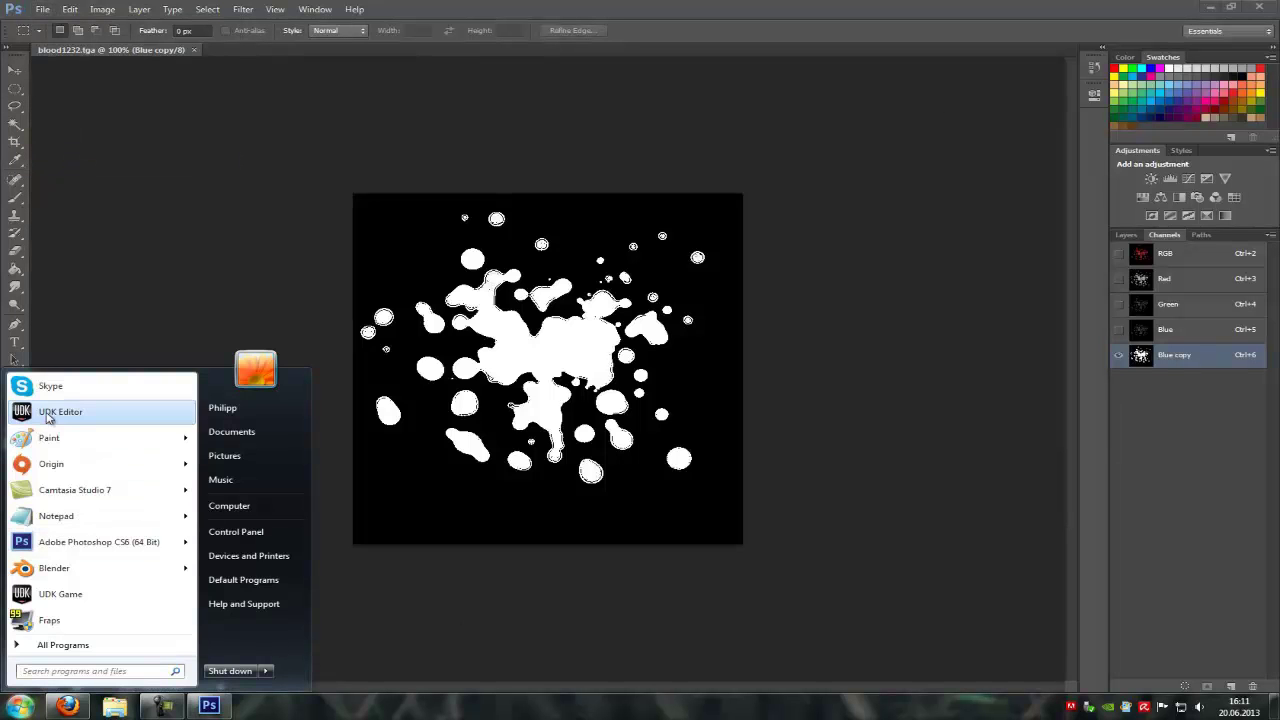
left_click(48, 410)
left_click(753, 404)
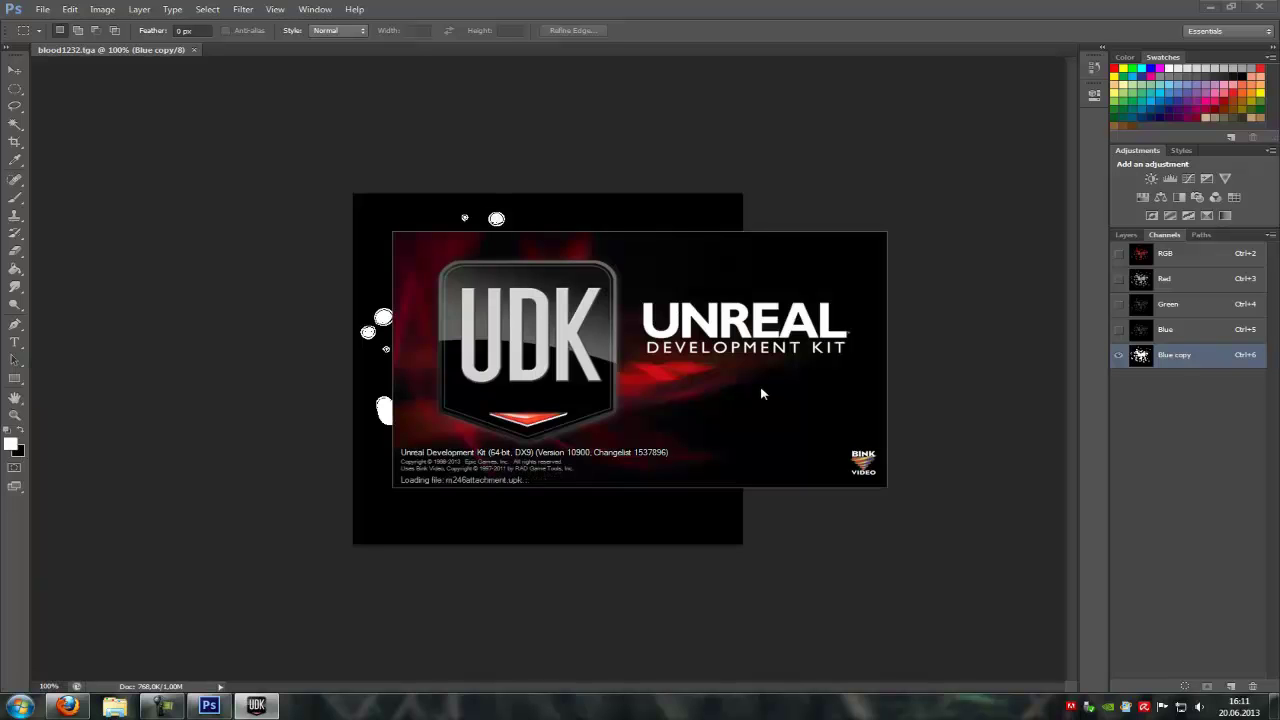
Import blood1232.tga from the Desktop as a texture into the new bloddecal package.
left_click(250, 706)
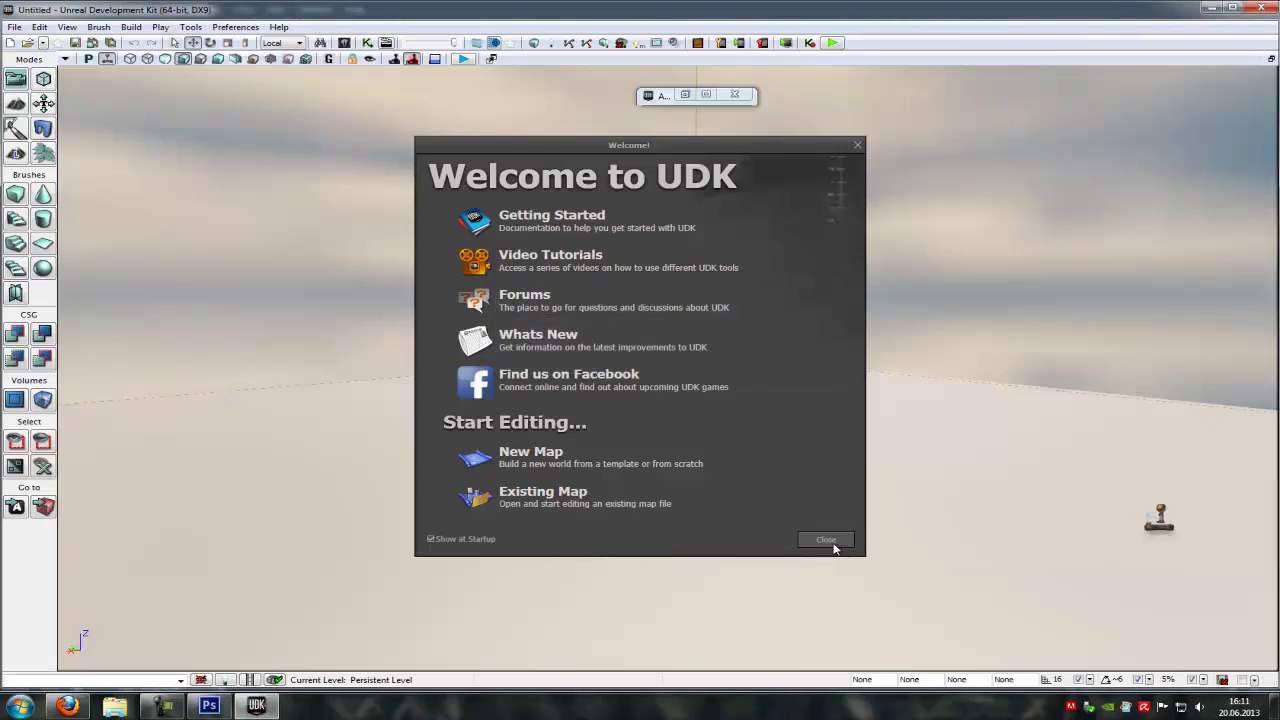
left_click(826, 540)
left_click(706, 94)
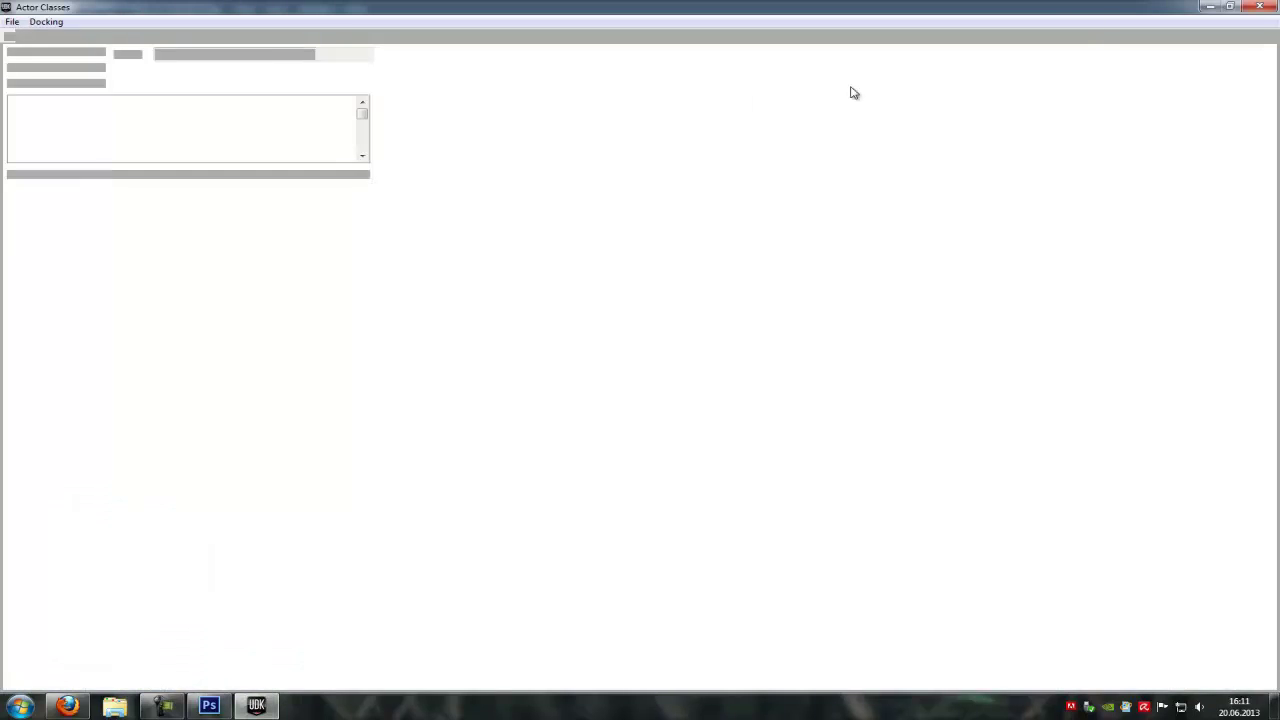
left_click(1231, 7)
left_click(678, 115)
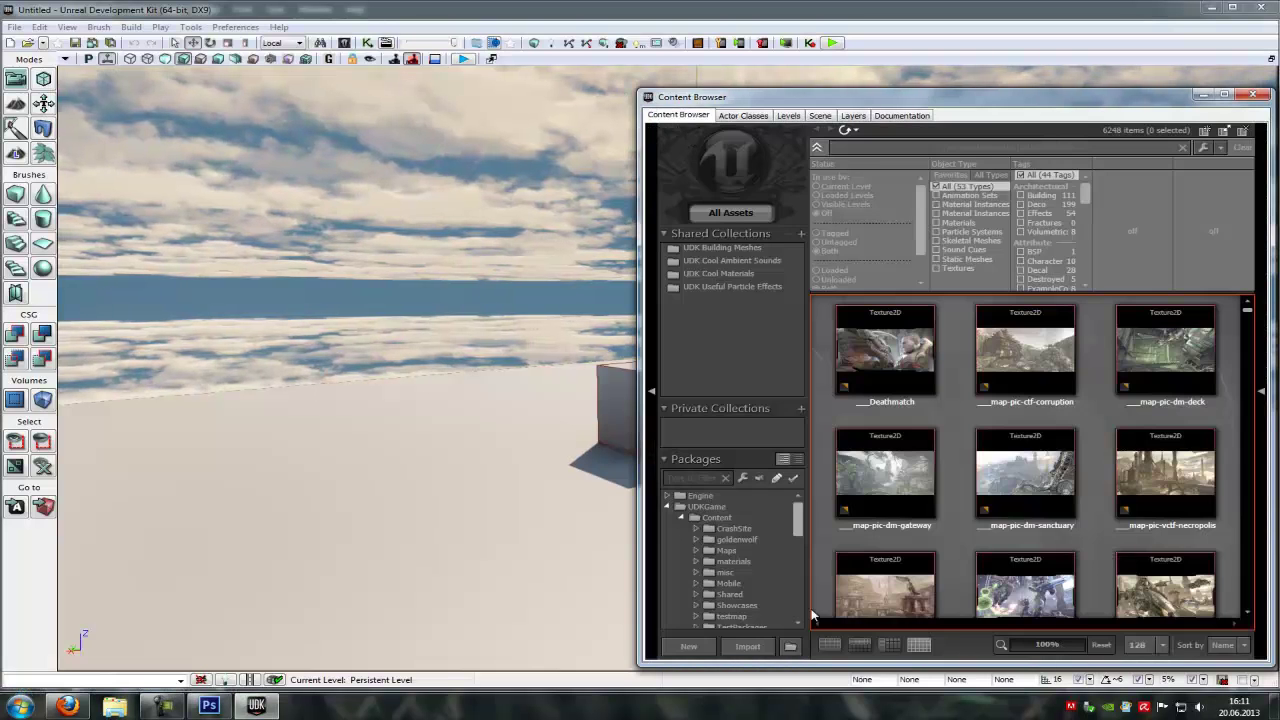
left_click(747, 645)
left_click(63, 128)
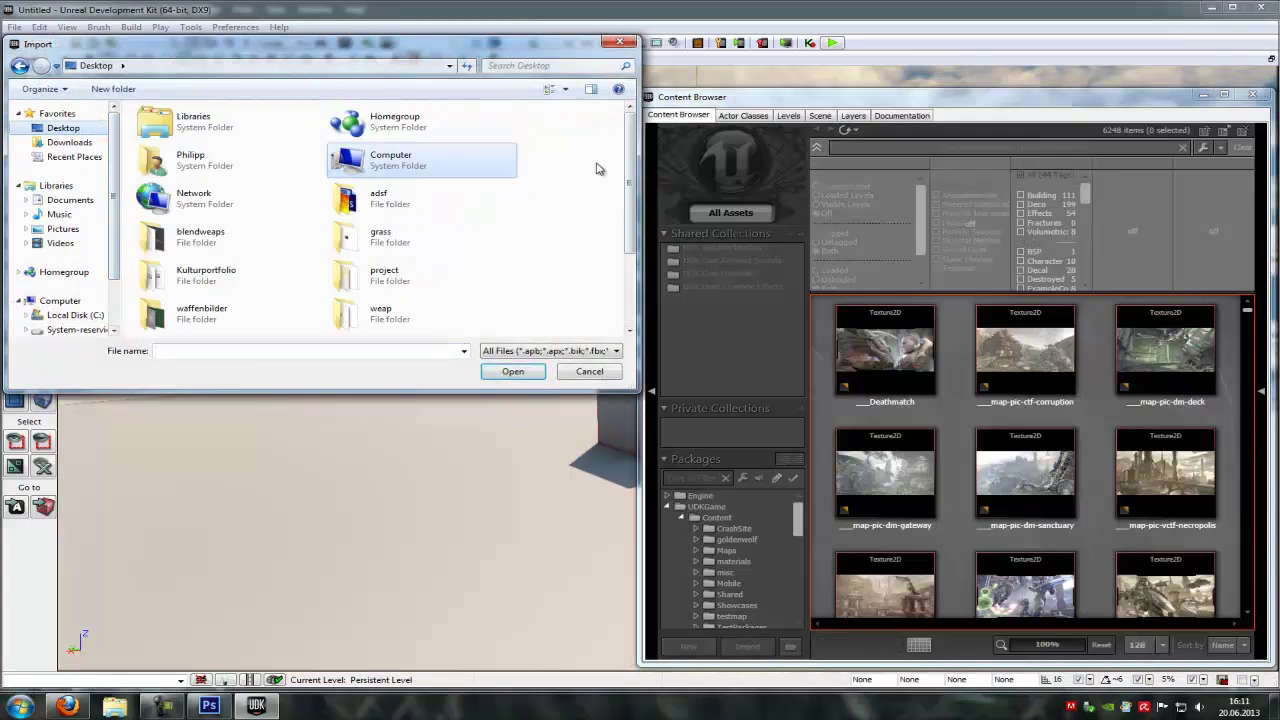
left_click_drag(630, 165, 630, 232)
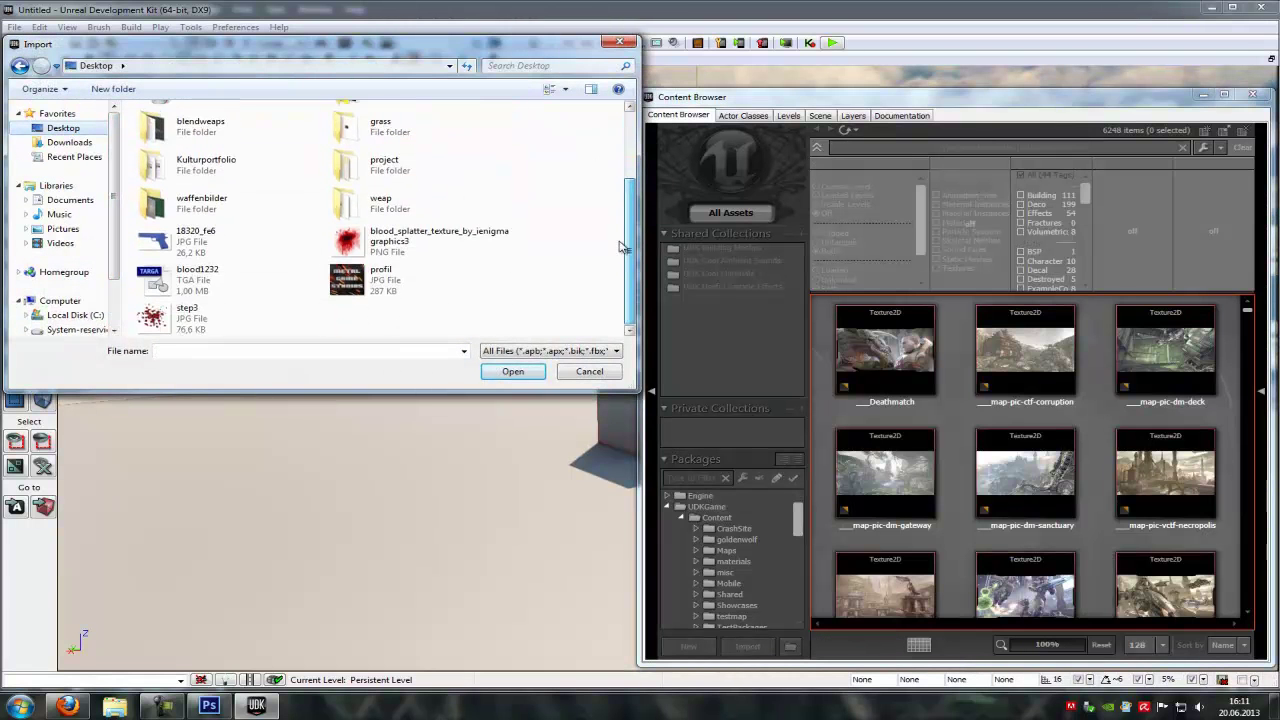
double_click(185, 288)
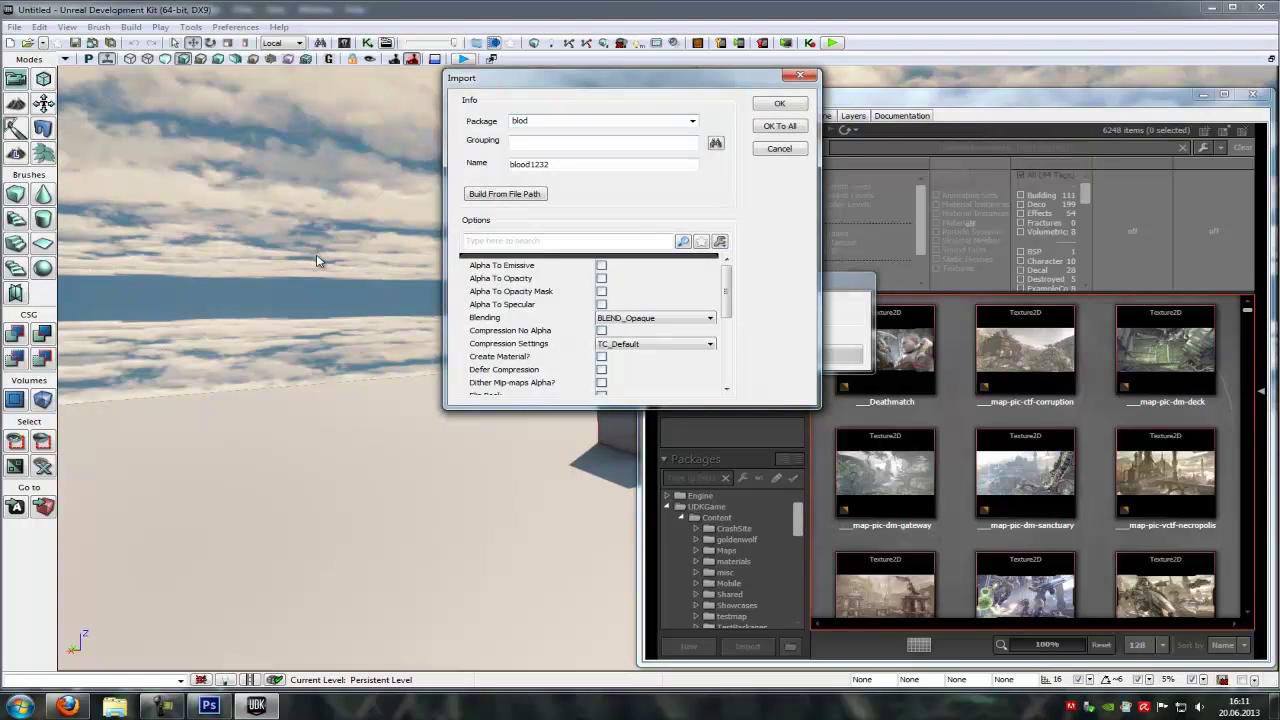
left_click(779, 125)
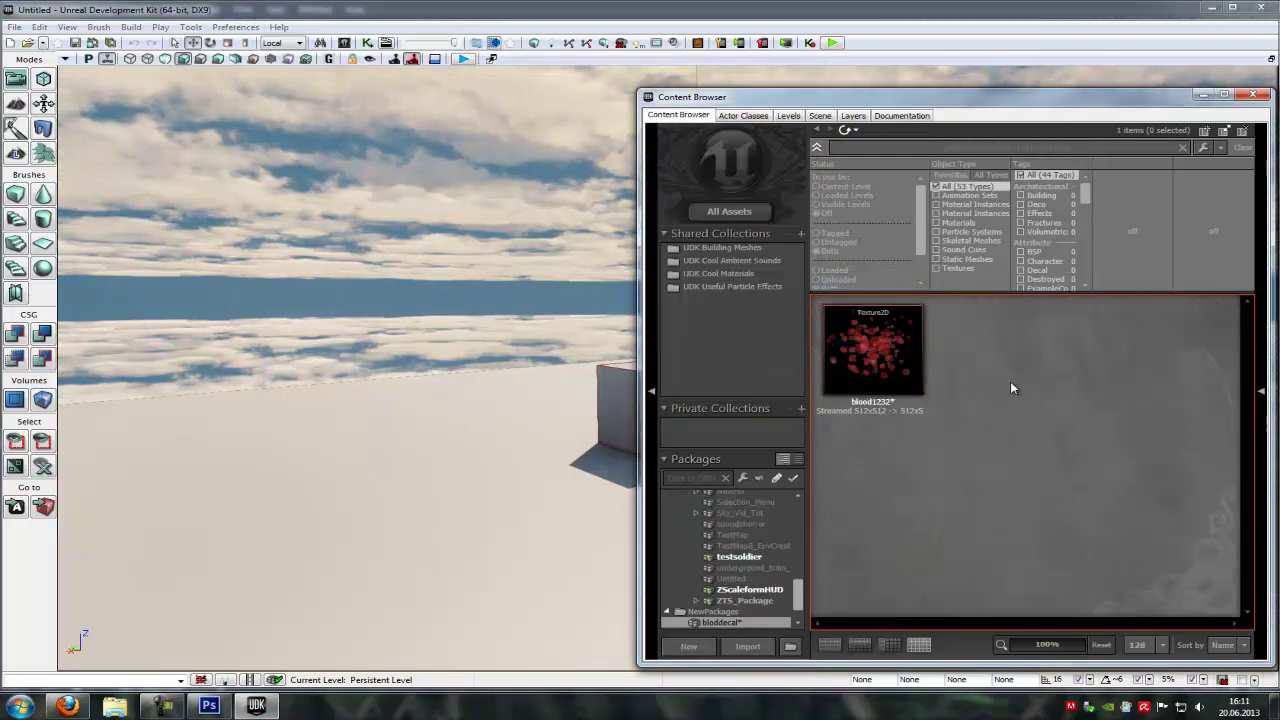
mouse_move(872, 350)
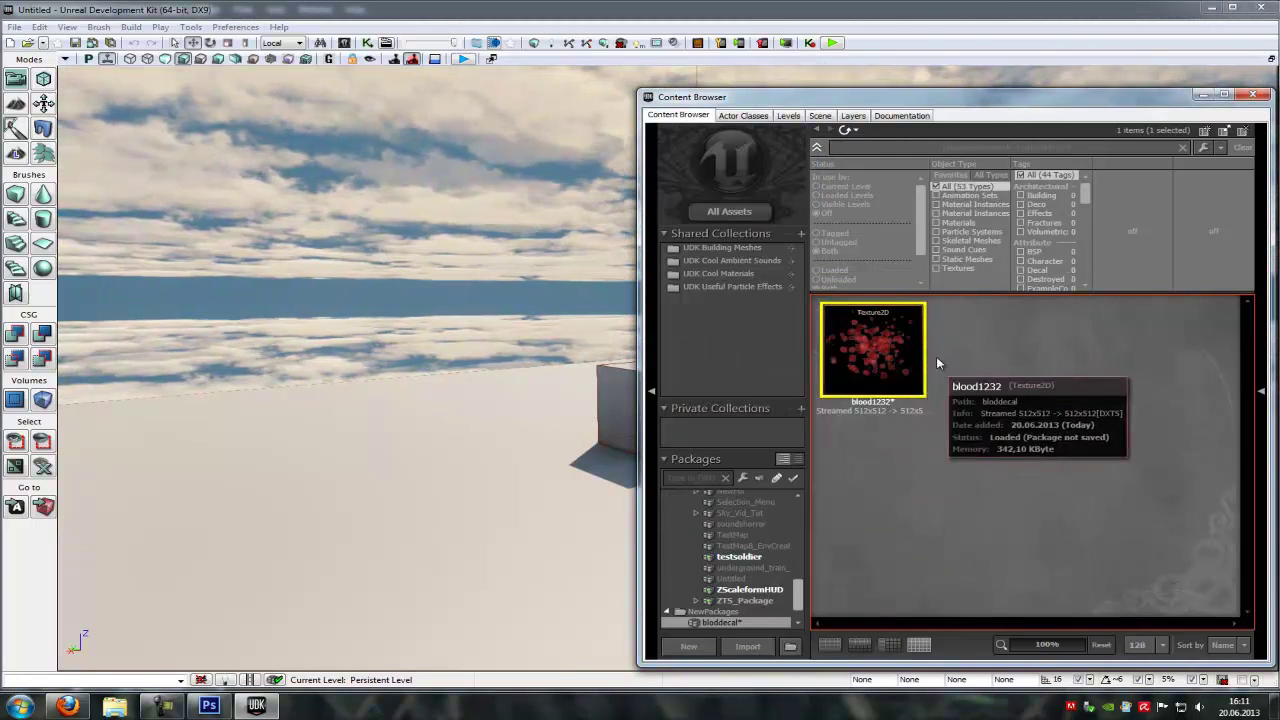
Create a new DecalMaterial named blooddecalmat in the bloddecal package.
right_click(1019, 358)
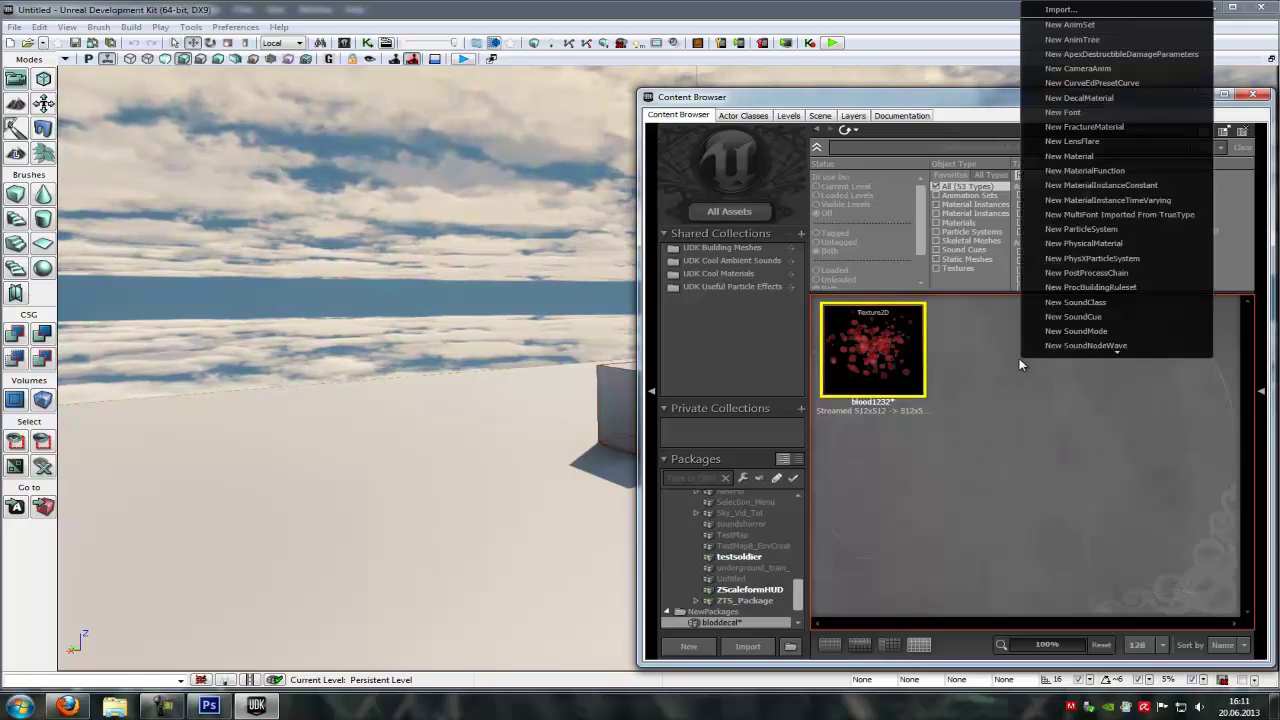
left_click(1108, 95)
type("blooddecalmat")
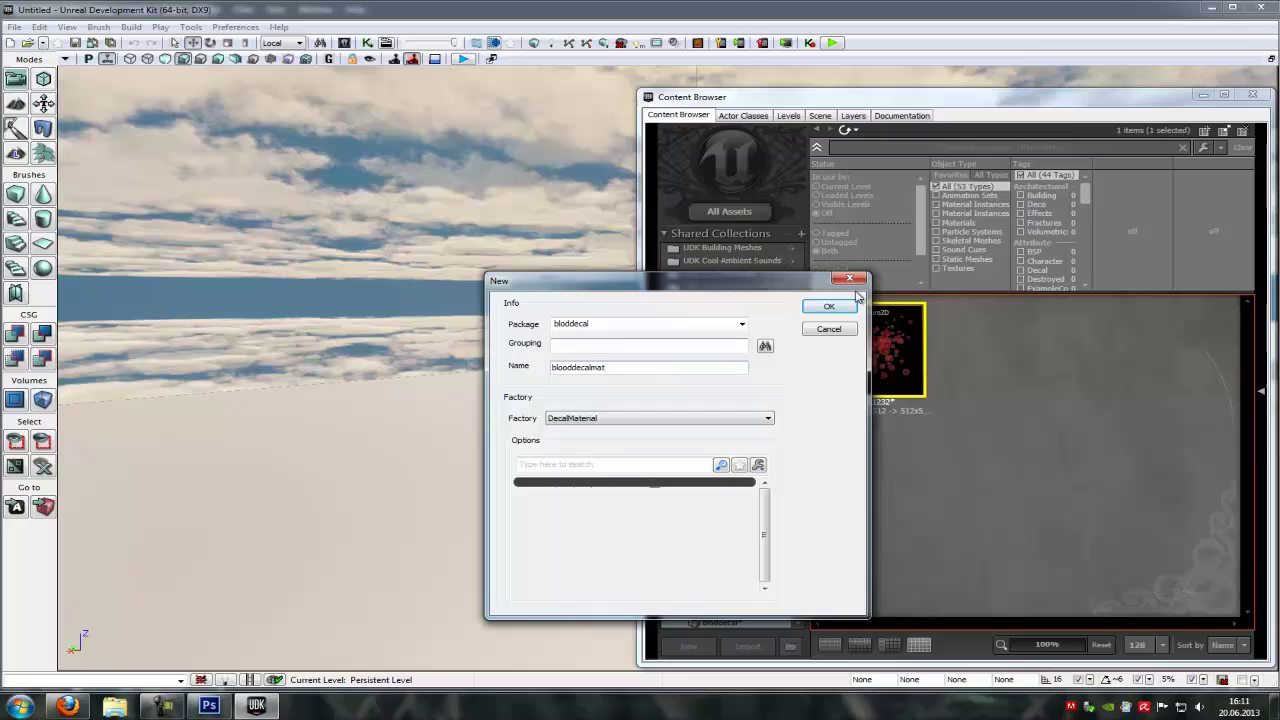
left_click(829, 306)
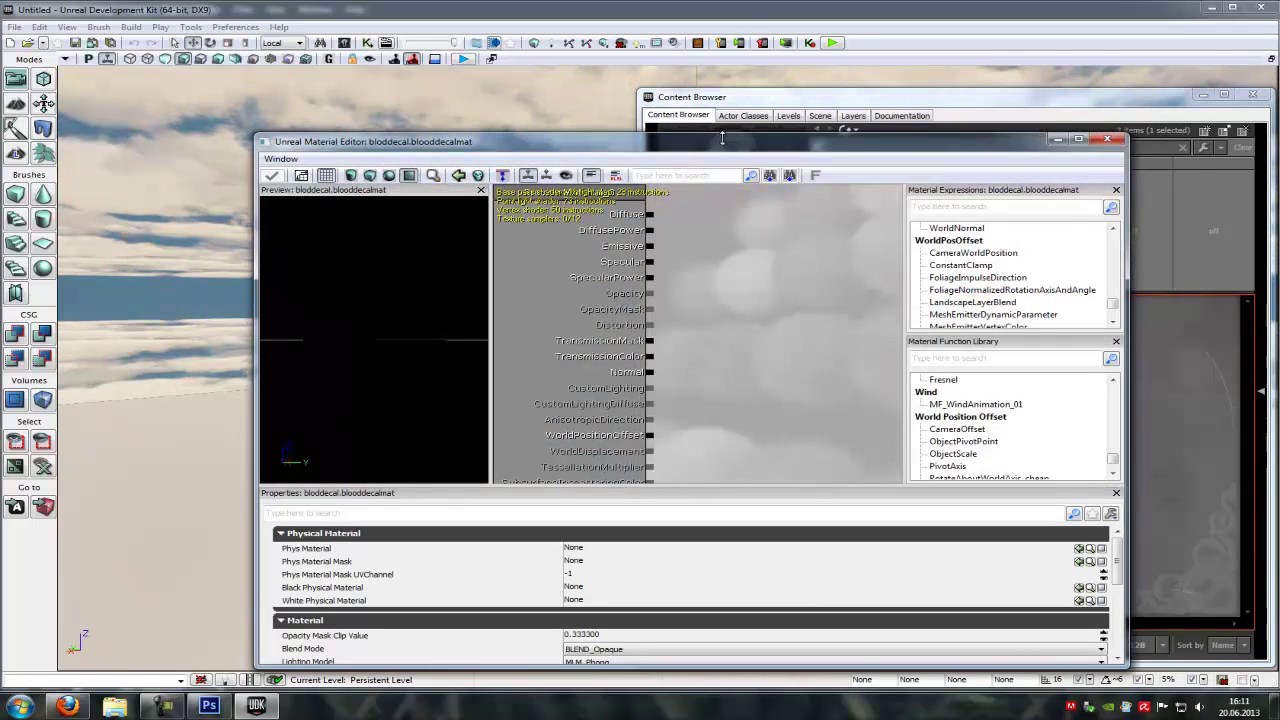
Add a blood1232 TextureSample node and wire its colour output to Diffuse.
mouse_move(716, 138)
left_mouse_down()
mouse_move(930, 449)
mouse_move(860, 382)
left_mouse_up()
left_click(873, 345)
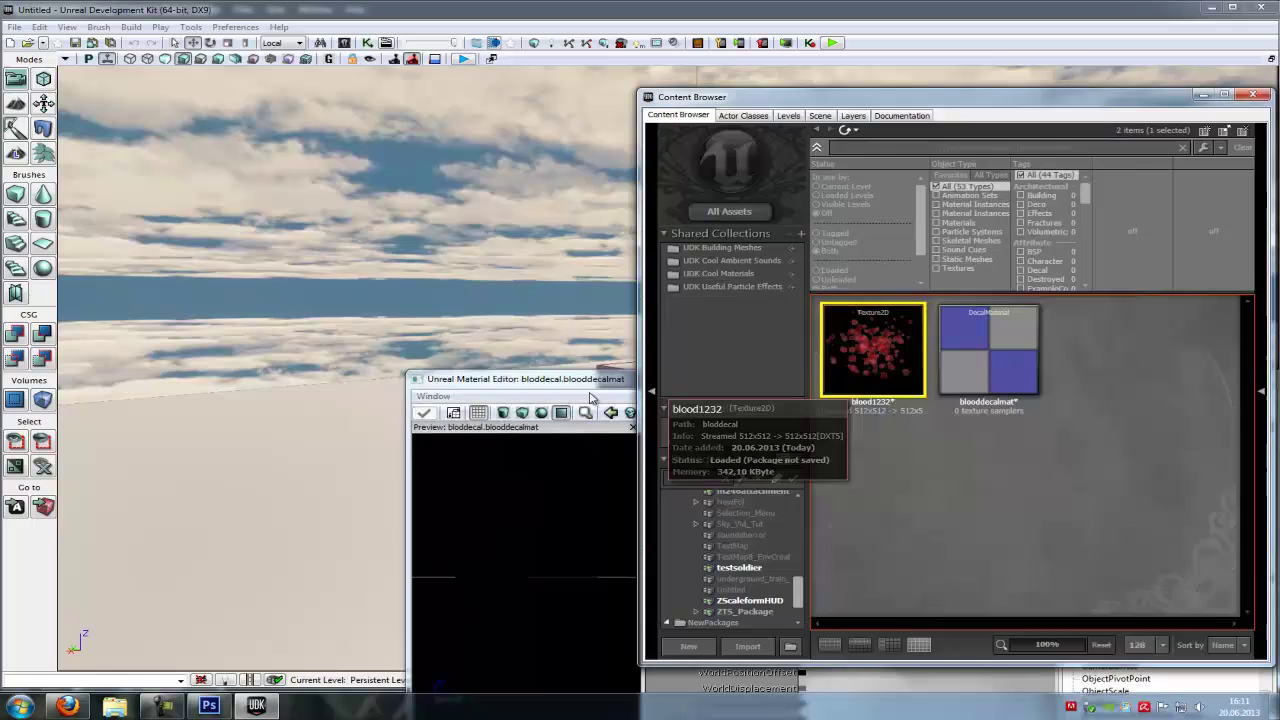
left_click(920, 510)
right_click(920, 510)
mouse_move(958, 373)
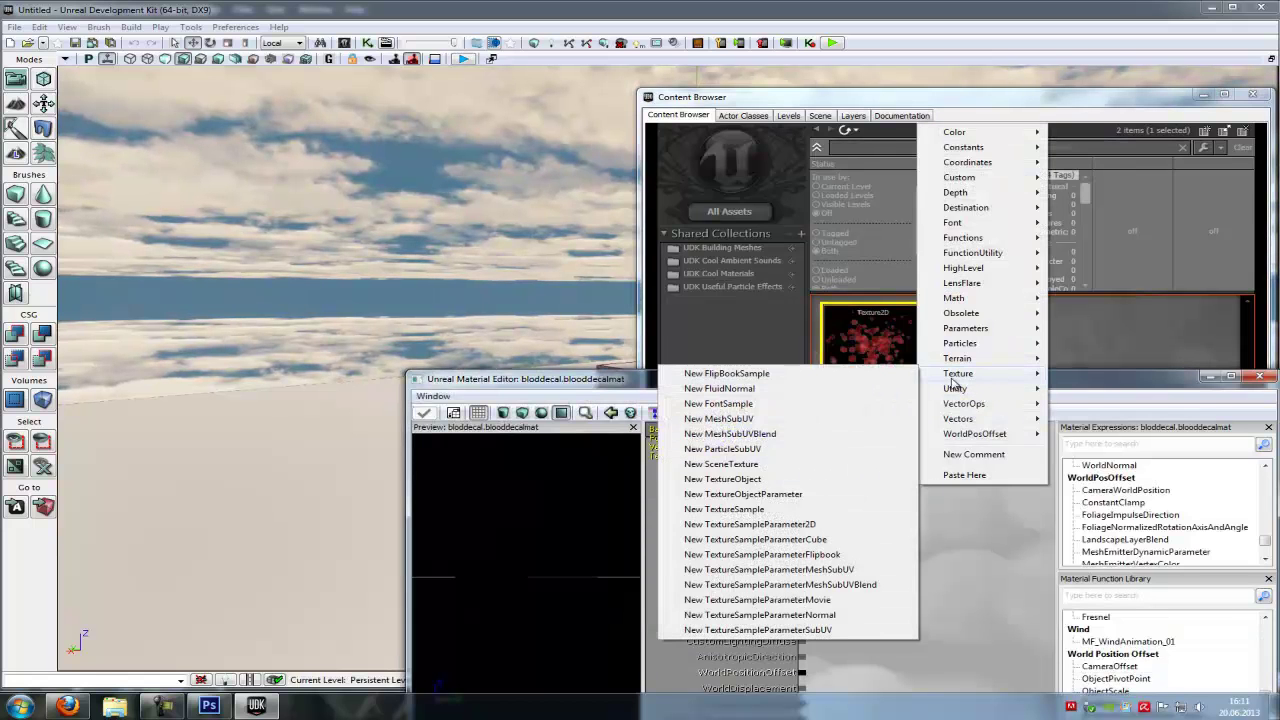
left_click(724, 509)
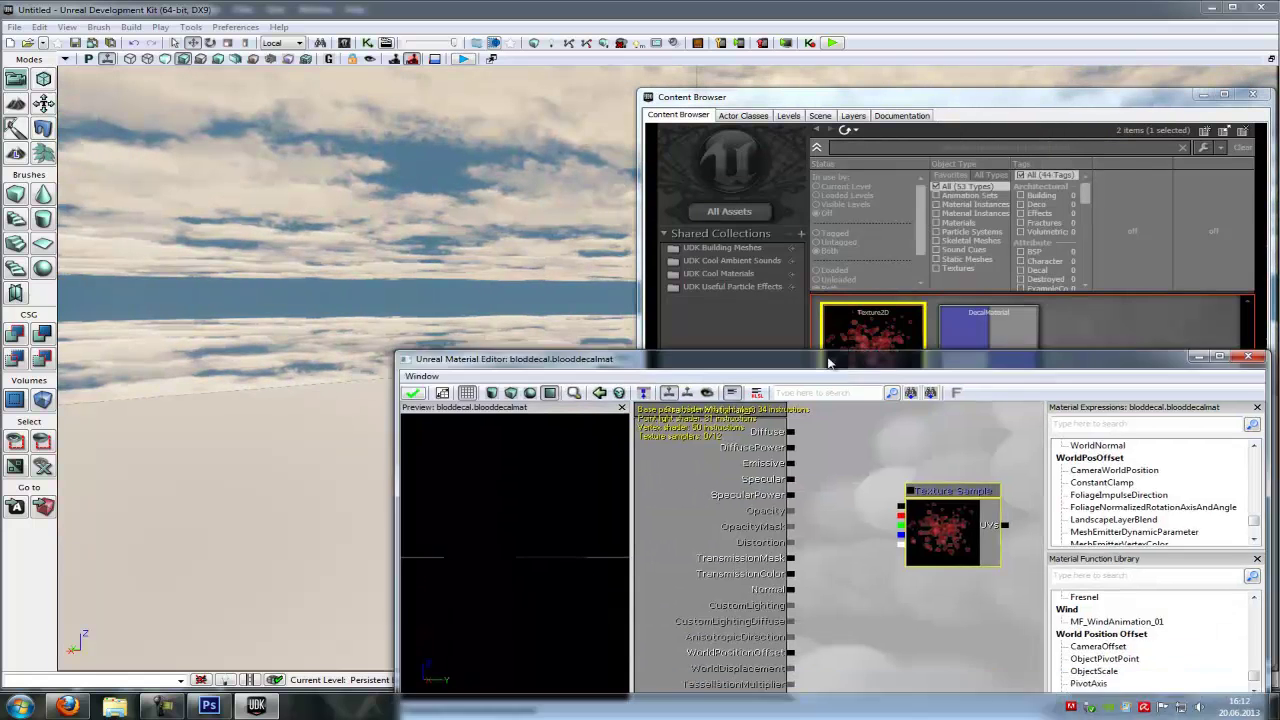
left_click_drag(842, 388, 744, 226)
mouse_move(704, 290)
left_mouse_down()
mouse_move(813, 362)
mouse_move(706, 370)
left_mouse_up()
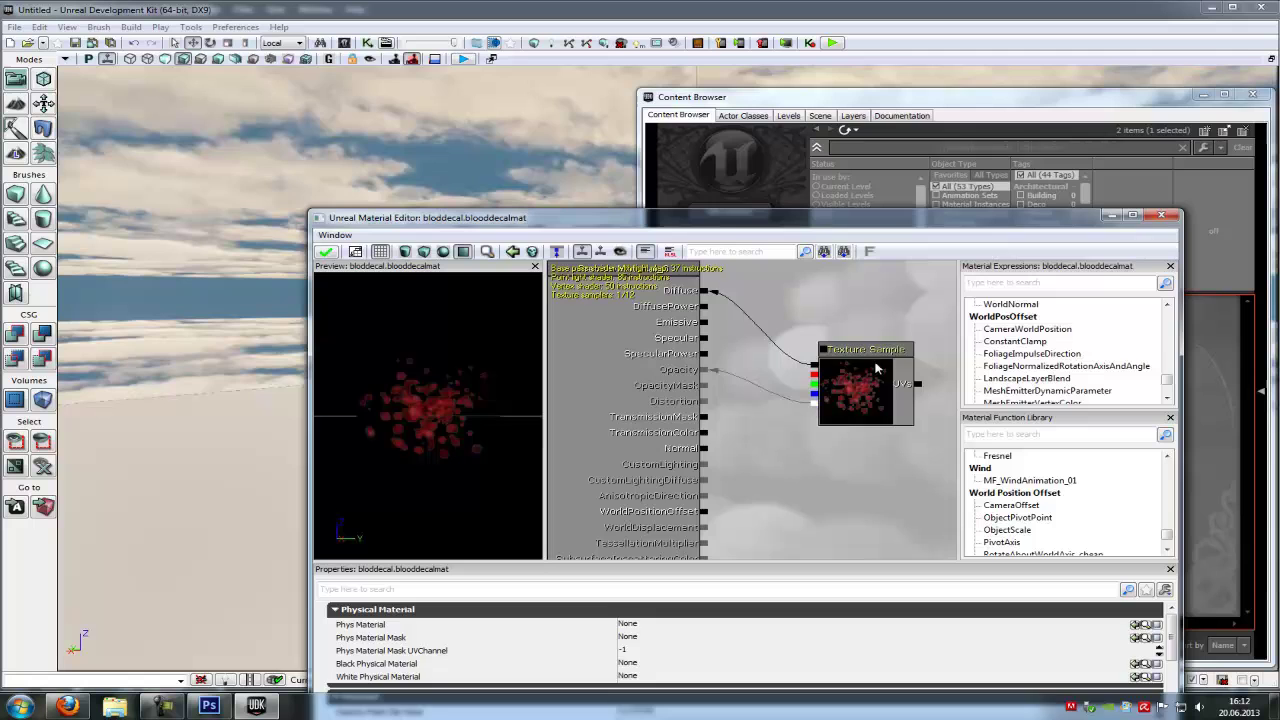
Set the material's blend mode to BLEND_Translucent and apply the changes.
left_click(860, 390)
left_click_drag(747, 225, 774, 148)
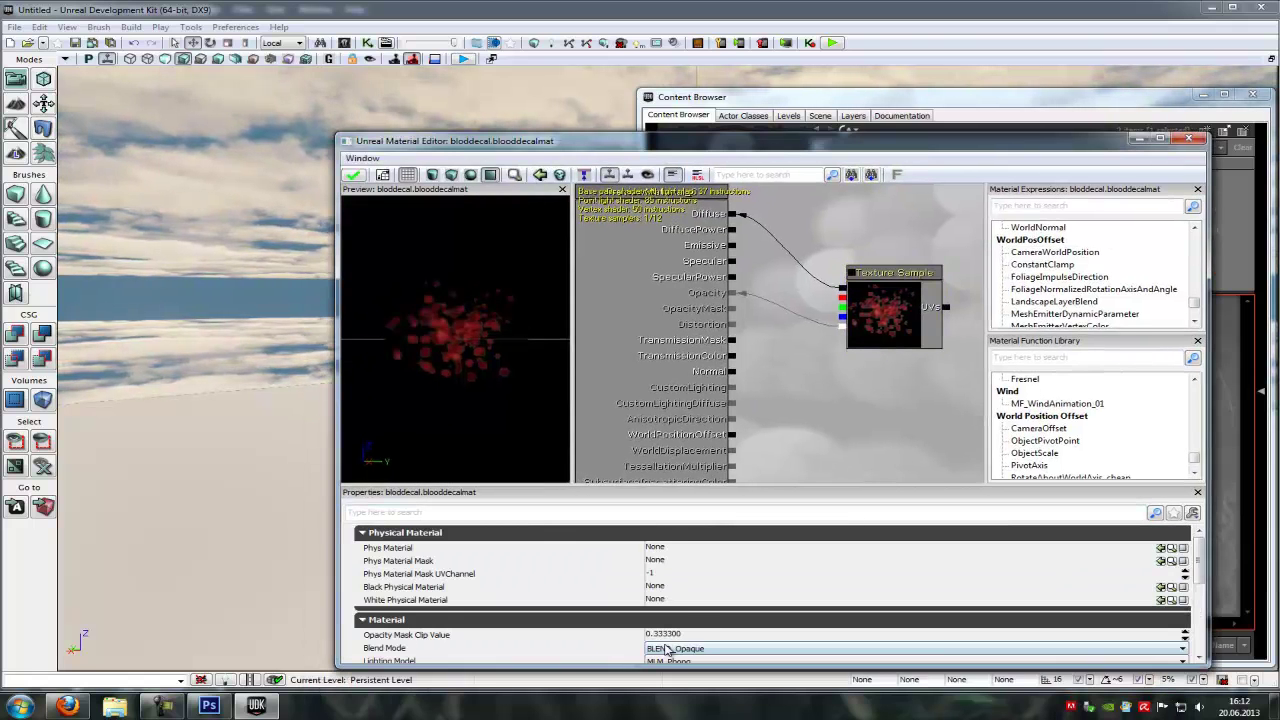
left_click(703, 650)
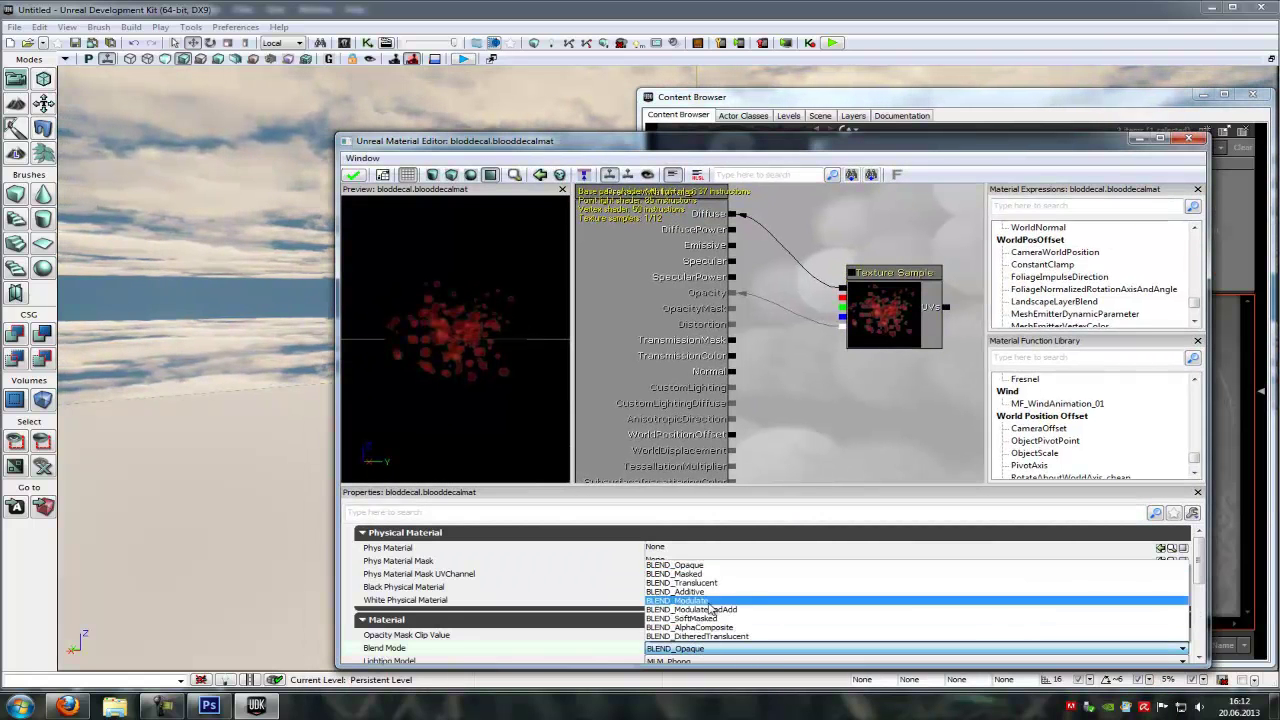
left_click(714, 586)
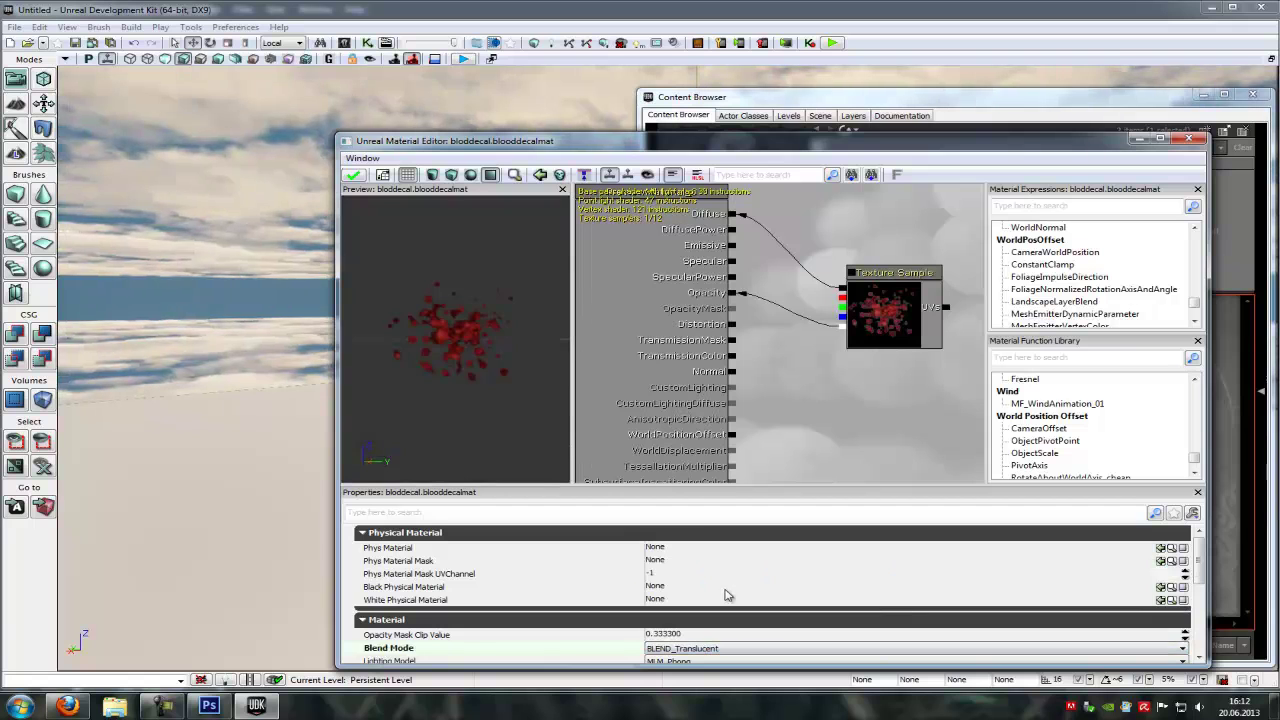
left_click(355, 176)
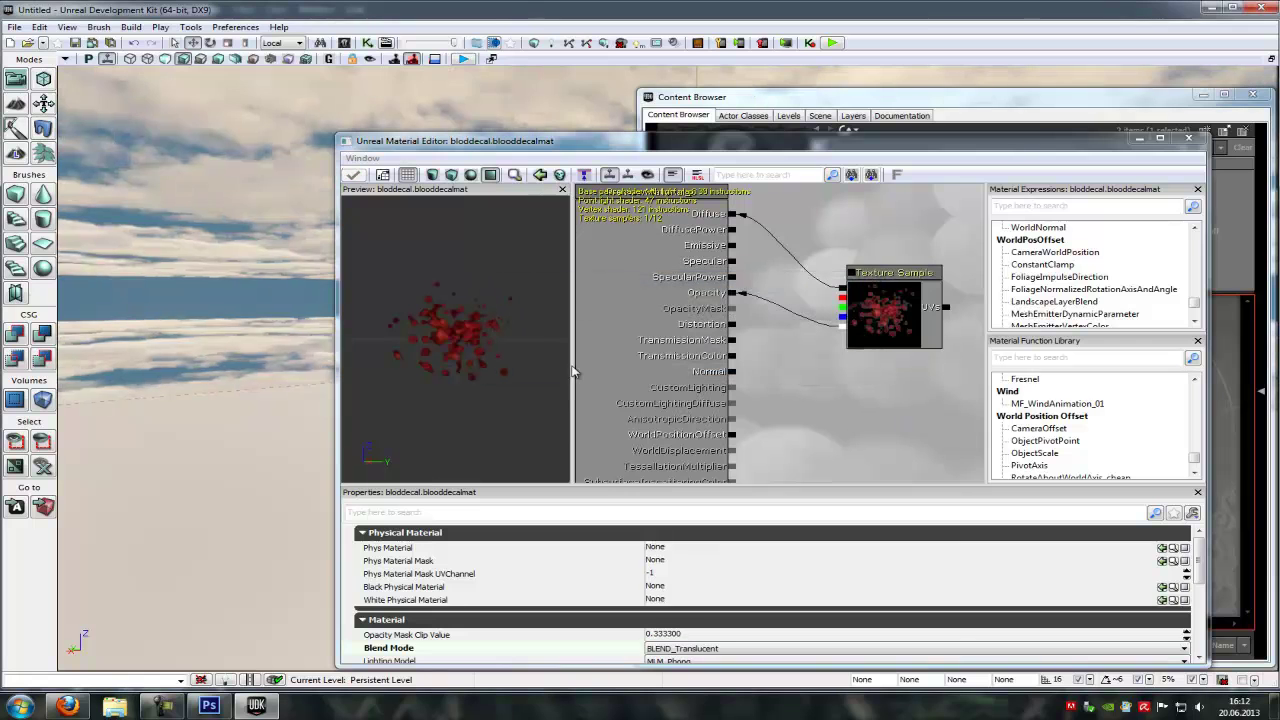
Drag blooddecalmat onto the level floor and move the camera closer to the splatter.
left_click(1188, 139)
left_click(990, 350)
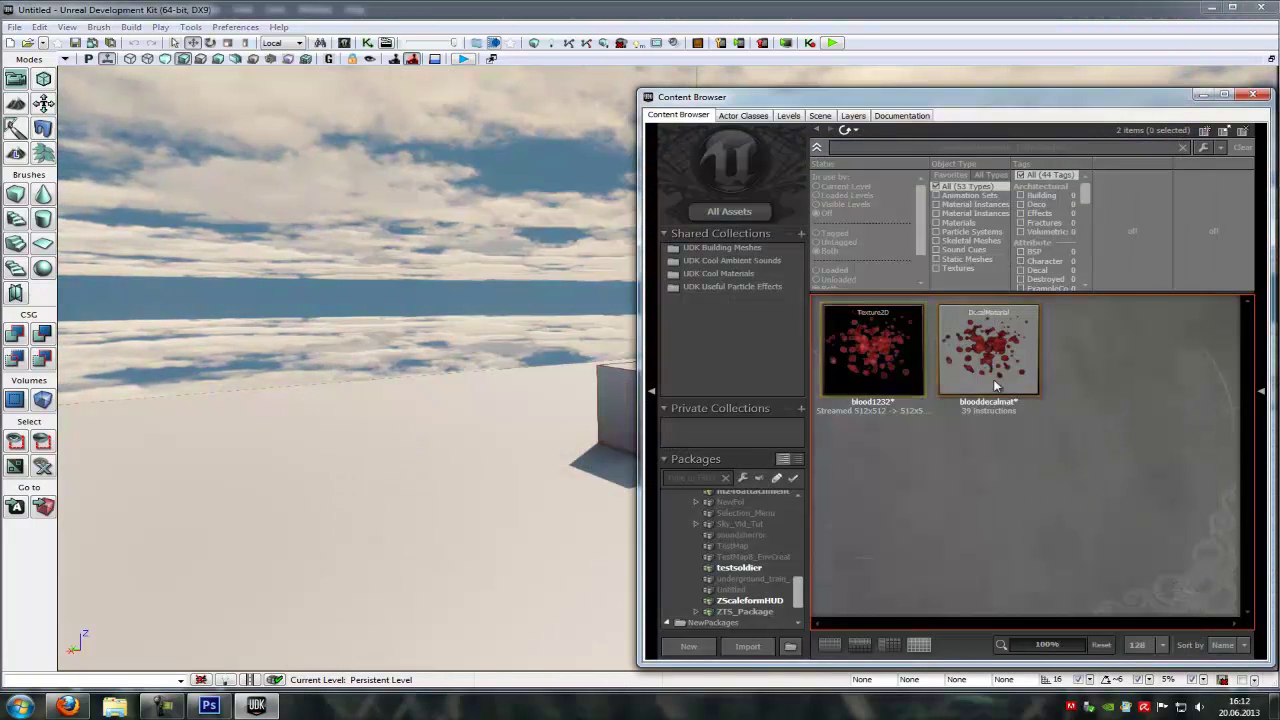
mouse_move(999, 347)
left_mouse_down()
mouse_move(508, 600)
mouse_move(543, 486)
mouse_move(429, 429)
mouse_move(238, 570)
mouse_move(314, 603)
mouse_move(366, 606)
mouse_move(554, 480)
mouse_move(460, 471)
mouse_move(571, 380)
mouse_move(520, 400)
mouse_move(477, 384)
mouse_move(520, 460)
left_mouse_up()
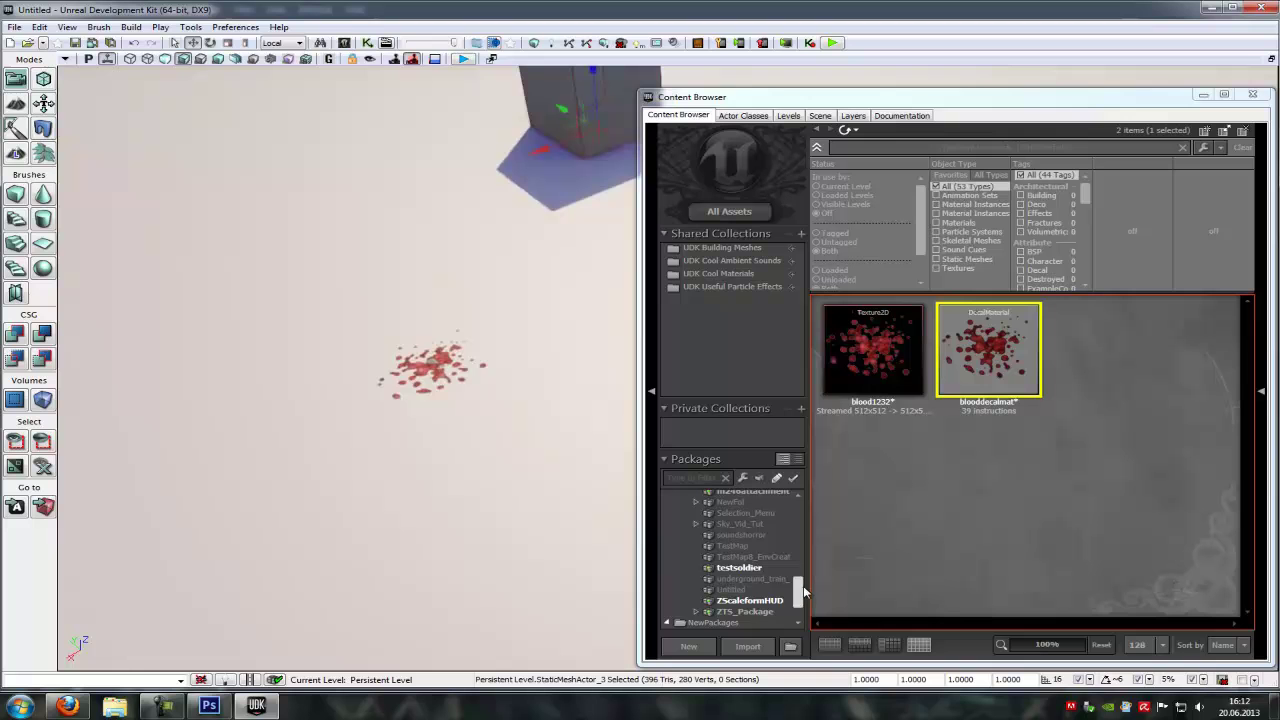
mouse_move(440, 397)
left_mouse_down()
mouse_move(394, 329)
mouse_move(401, 354)
mouse_move(509, 363)
left_mouse_up()
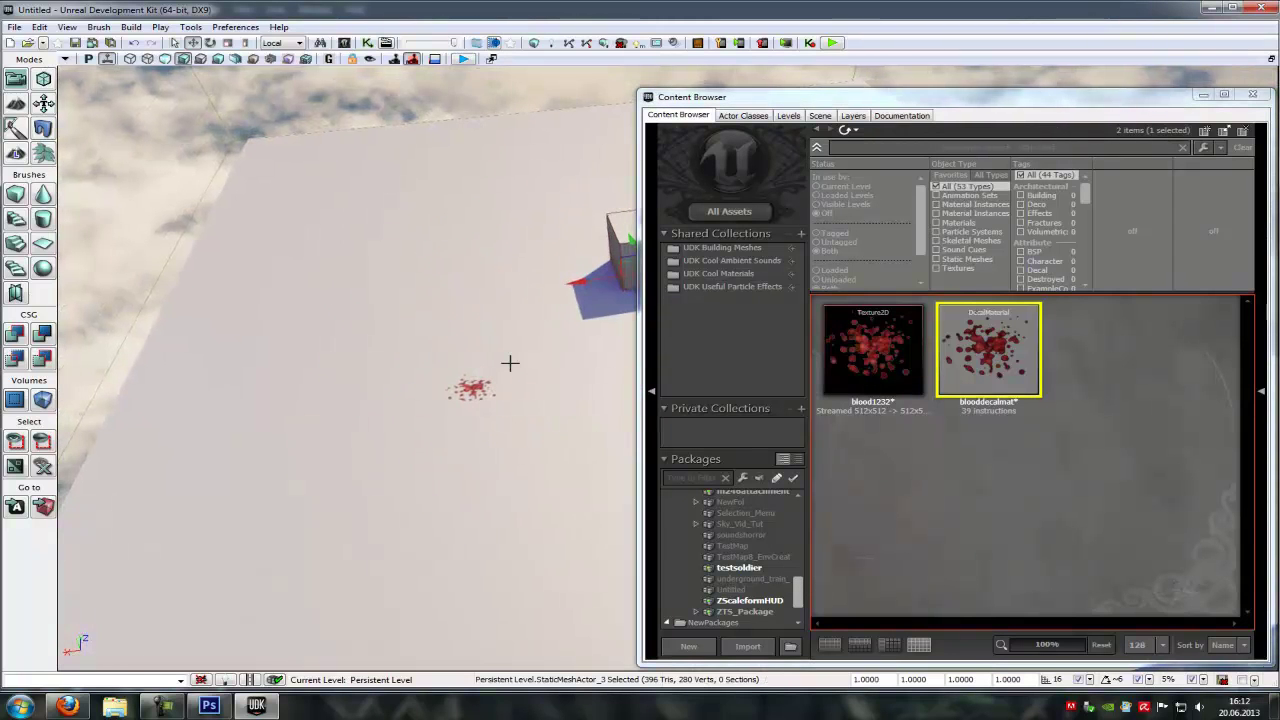